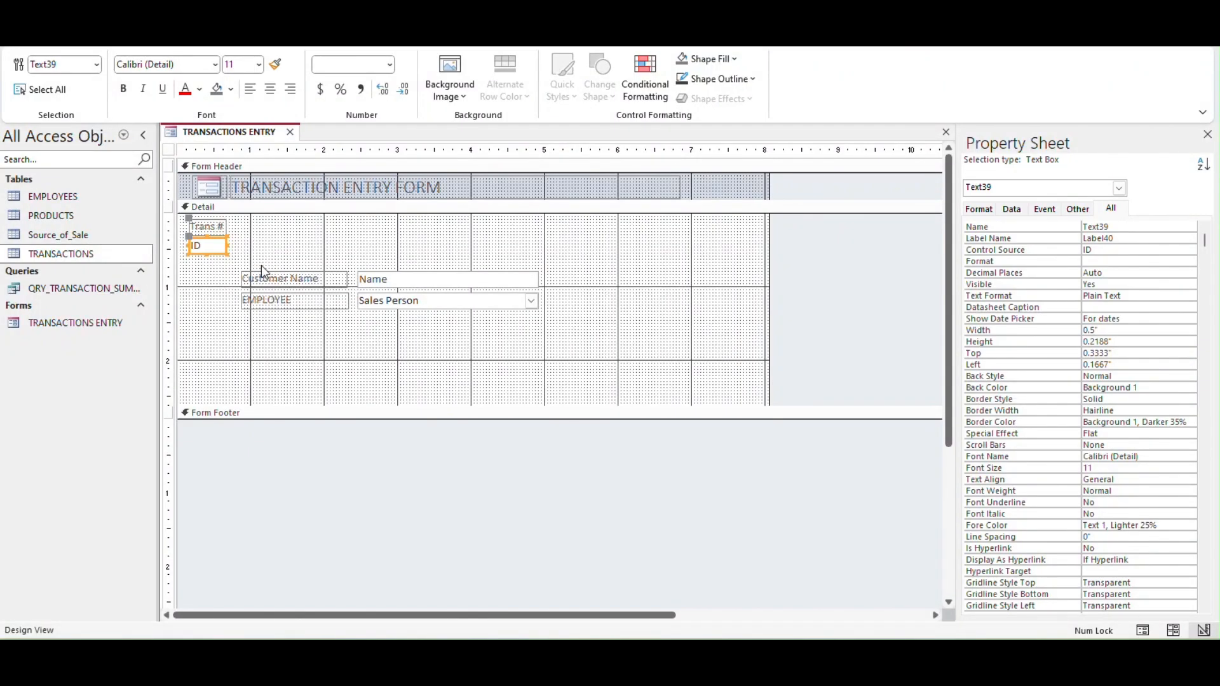
click(278, 360)
click(307, 299)
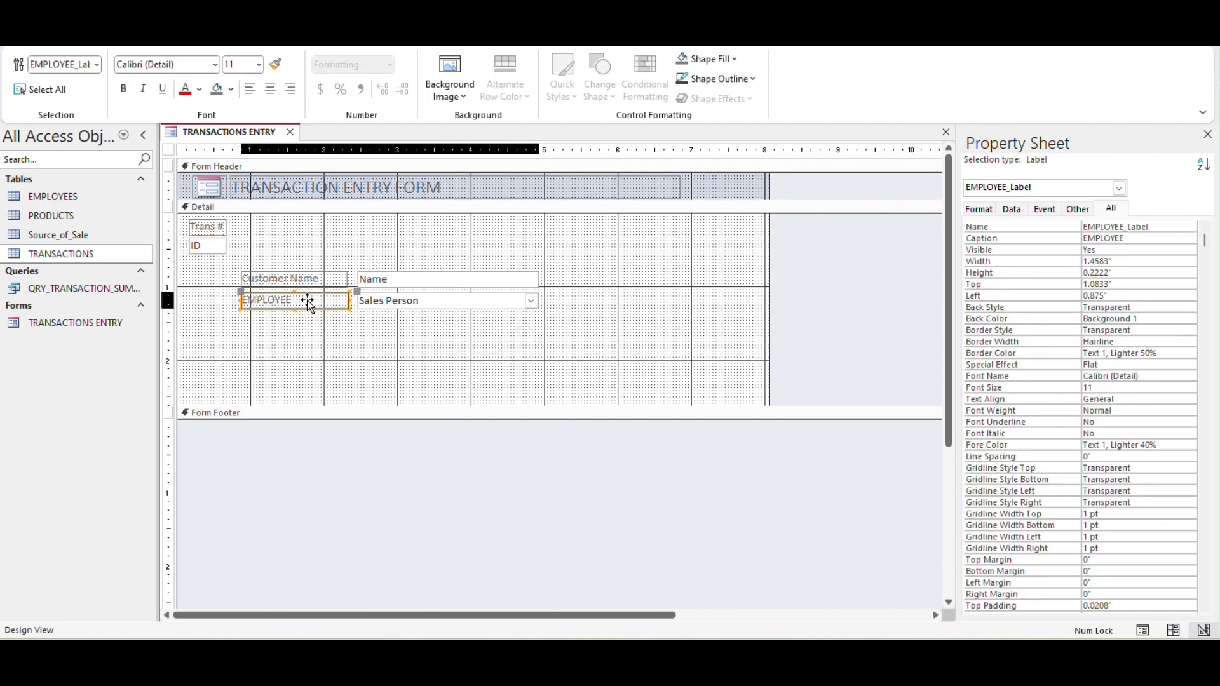
click(428, 334)
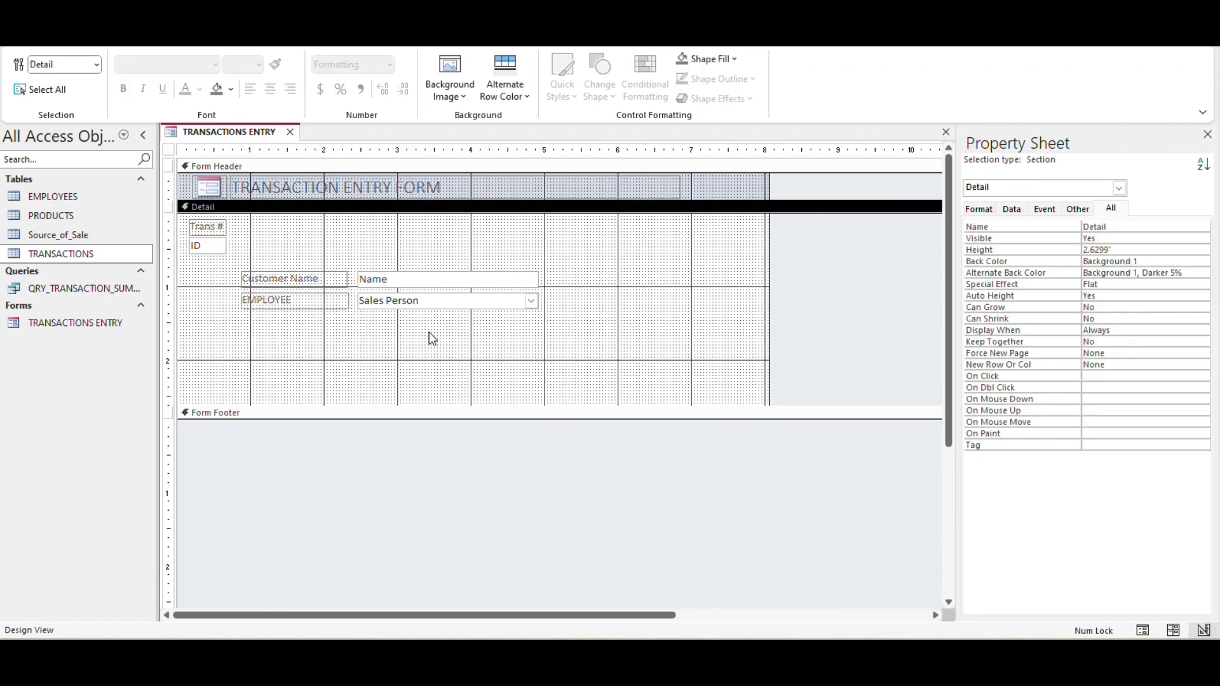
Add a text box to the Detail section below the EMPLOYEE row, its left edge in line with the Sales Person box
click(324, 35)
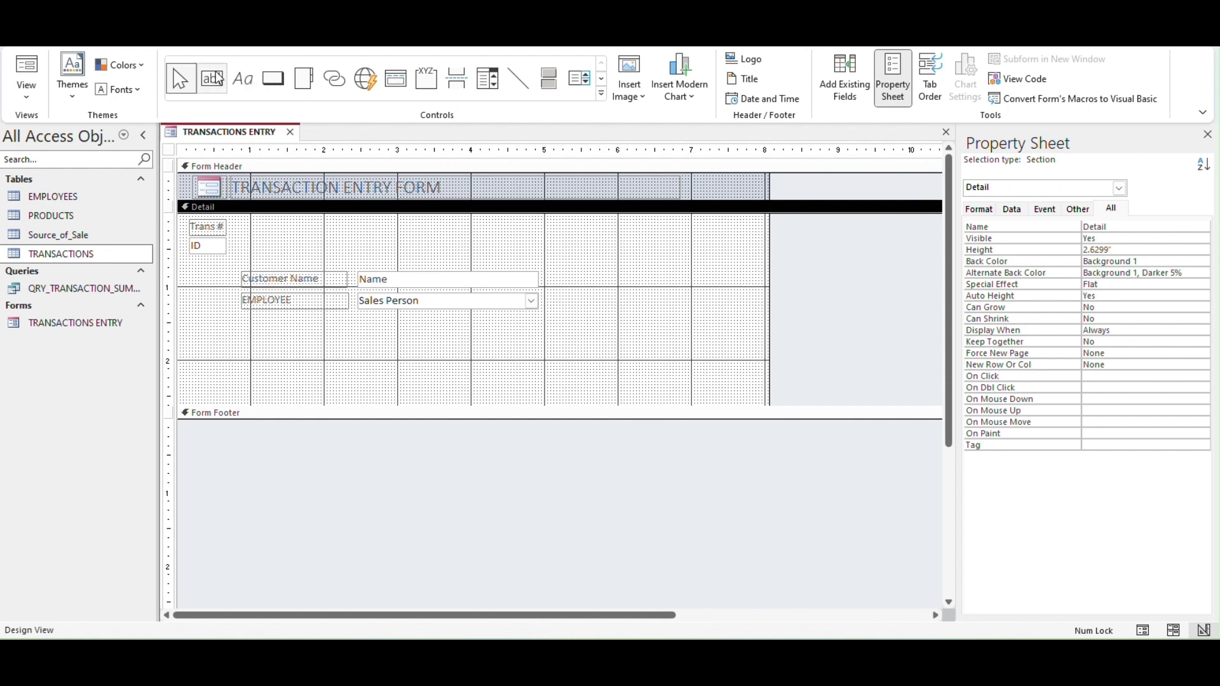
click(293, 348)
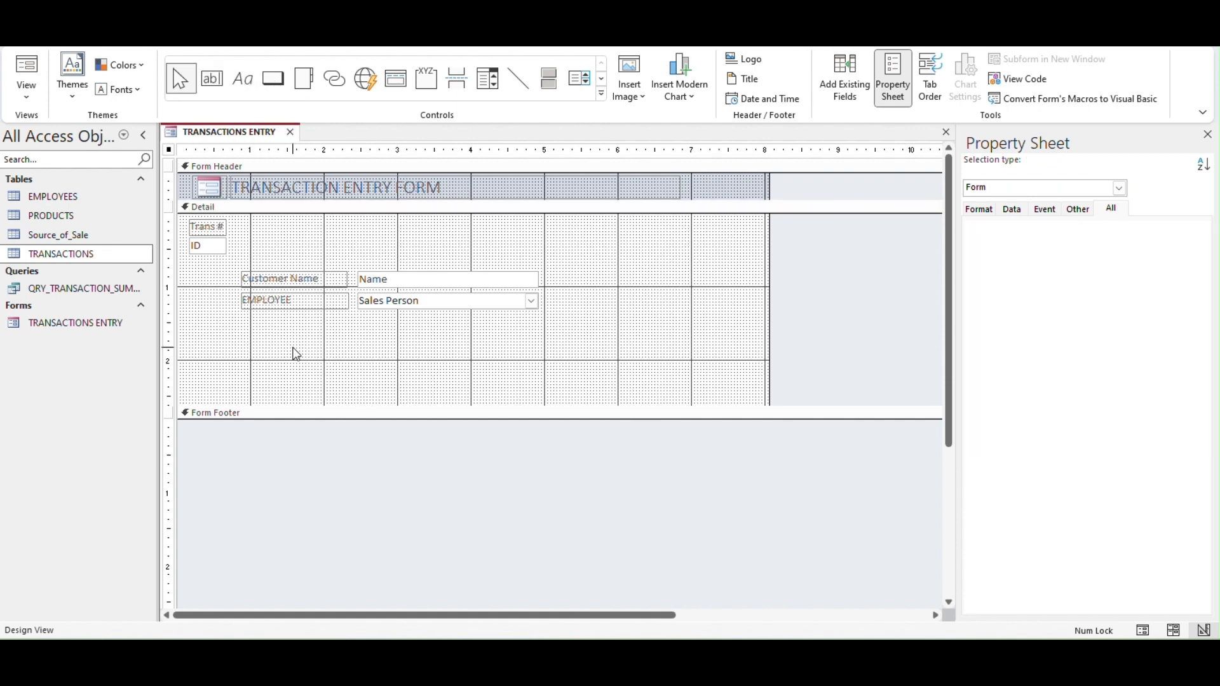
click(296, 354)
click(212, 78)
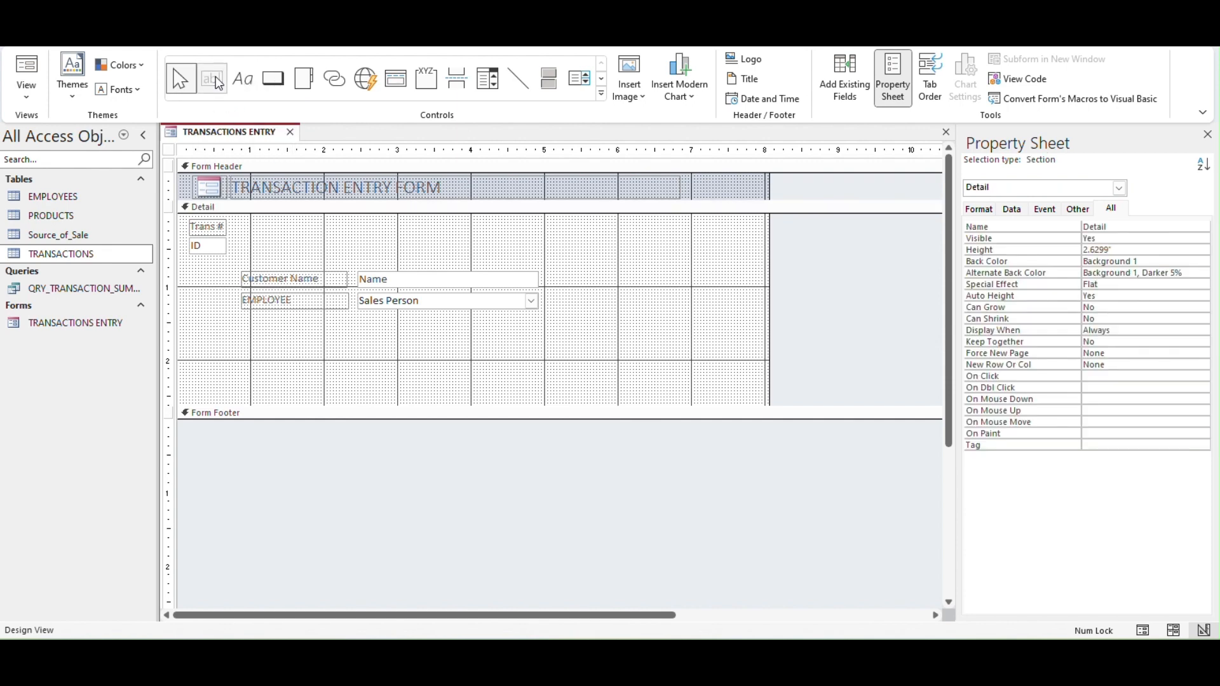
click(331, 329)
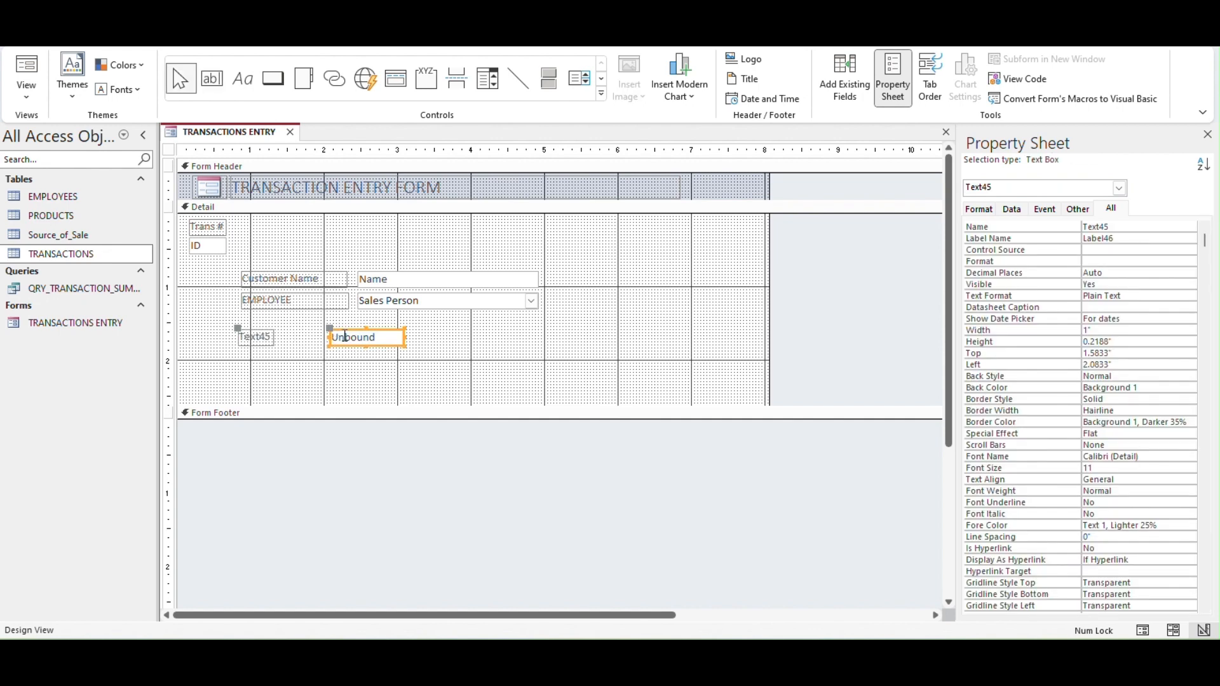
drag(333, 331, 364, 321)
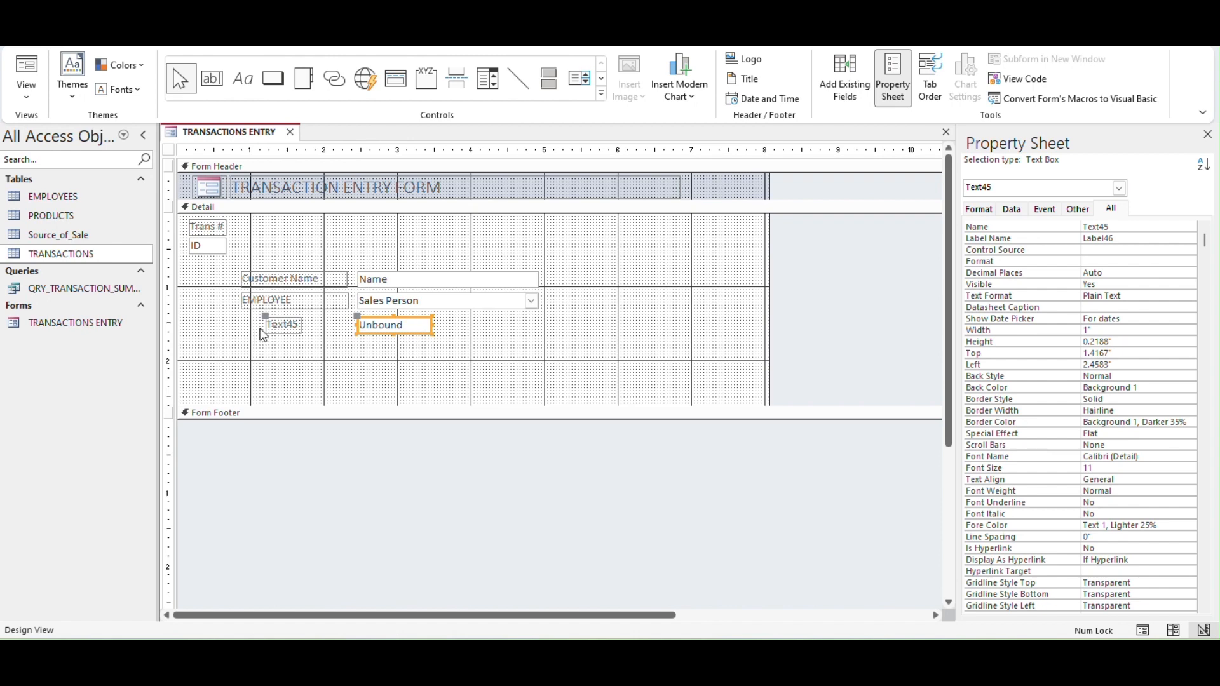
Fit the new text box and its label directly under the EMPLOYEE row, matching the widths above, with the box about 2.46" wide
drag(264, 316, 358, 311)
click(262, 319)
click(375, 326)
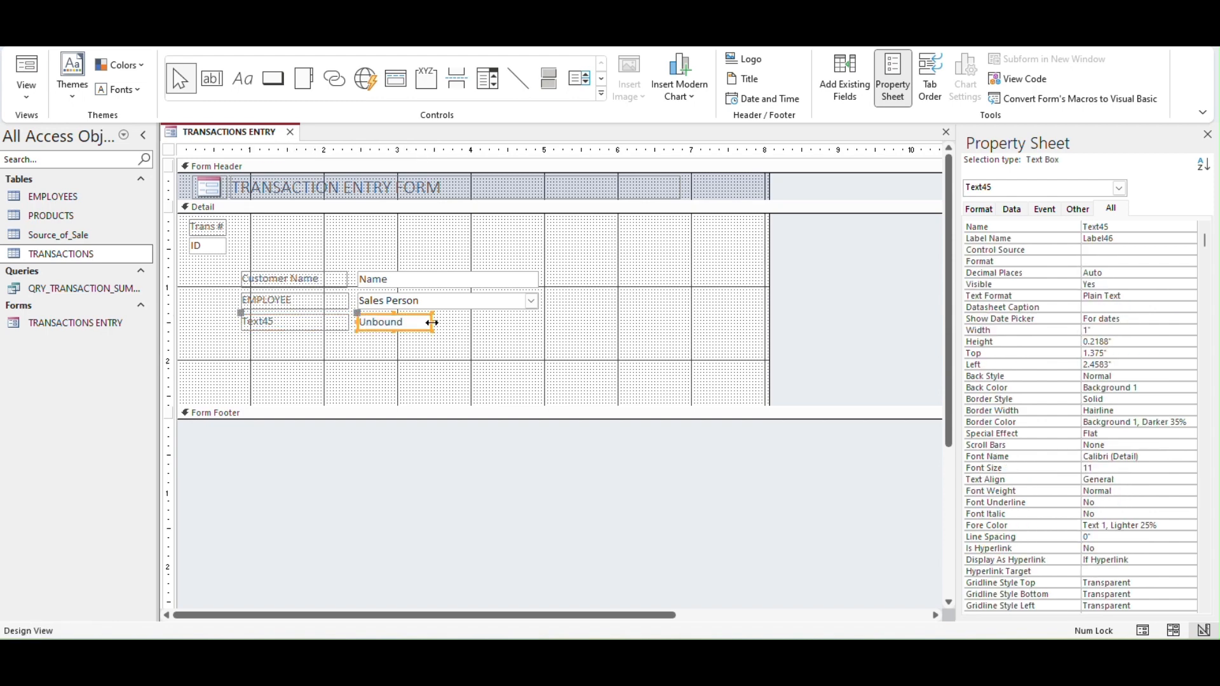
drag(432, 319, 539, 319)
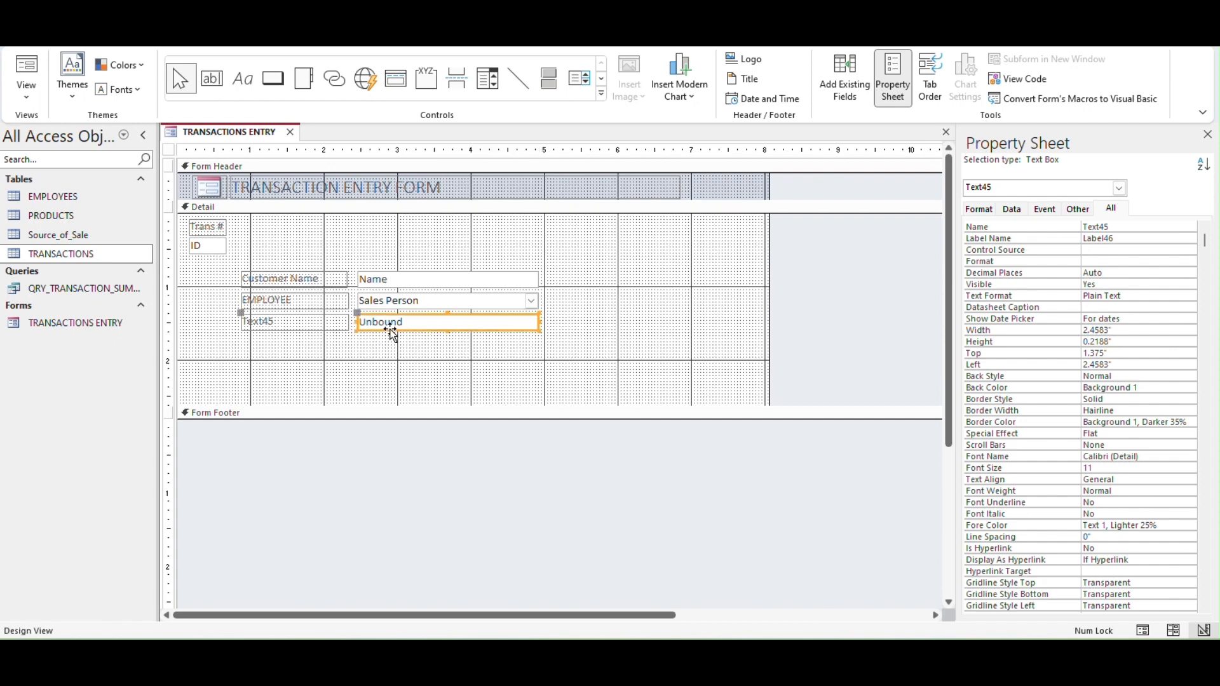
Change the caption of the new text box's label to "Quantity"
click(308, 322)
click(308, 322)
double_click(308, 322)
text(Q)
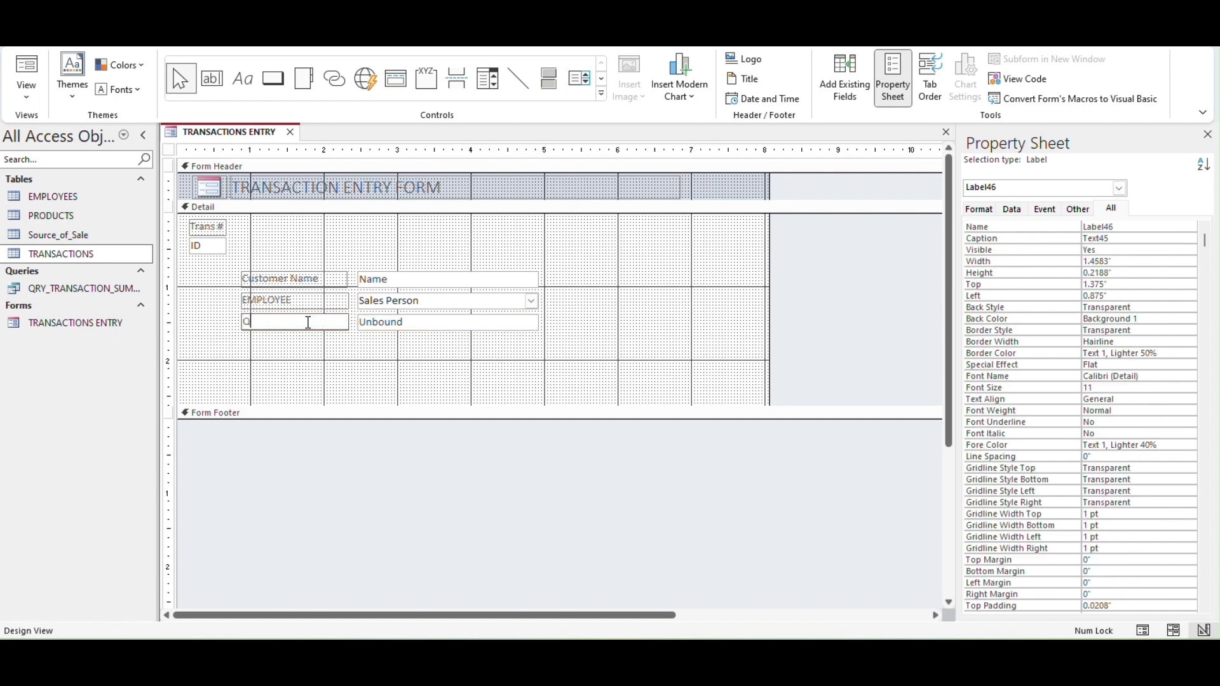
text(uantity)
click(389, 384)
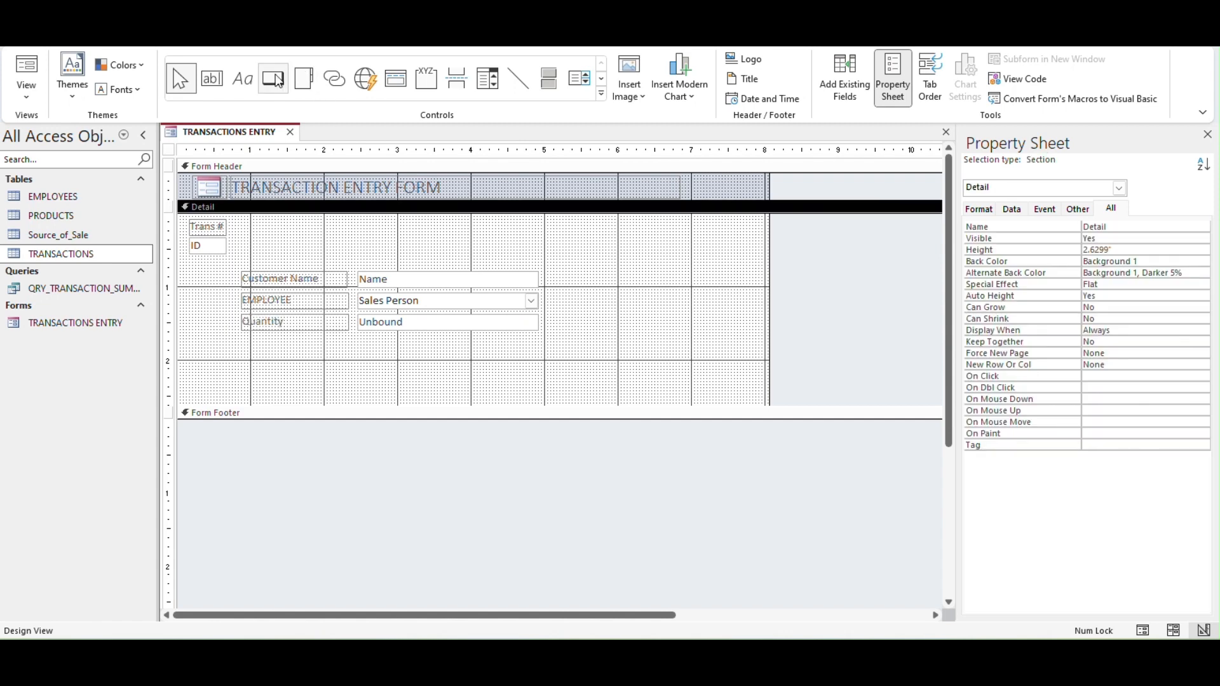
Set the control source of the text box beside the Quantity label to the Quantity field
click(407, 323)
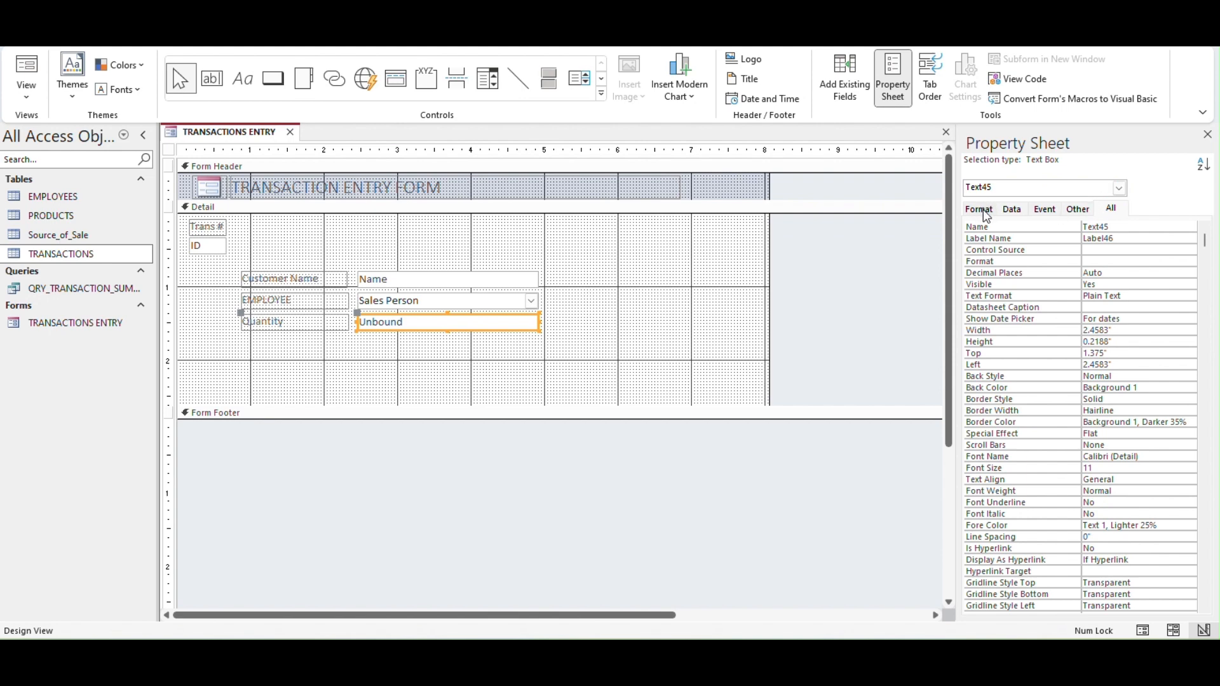
click(1012, 210)
click(1190, 226)
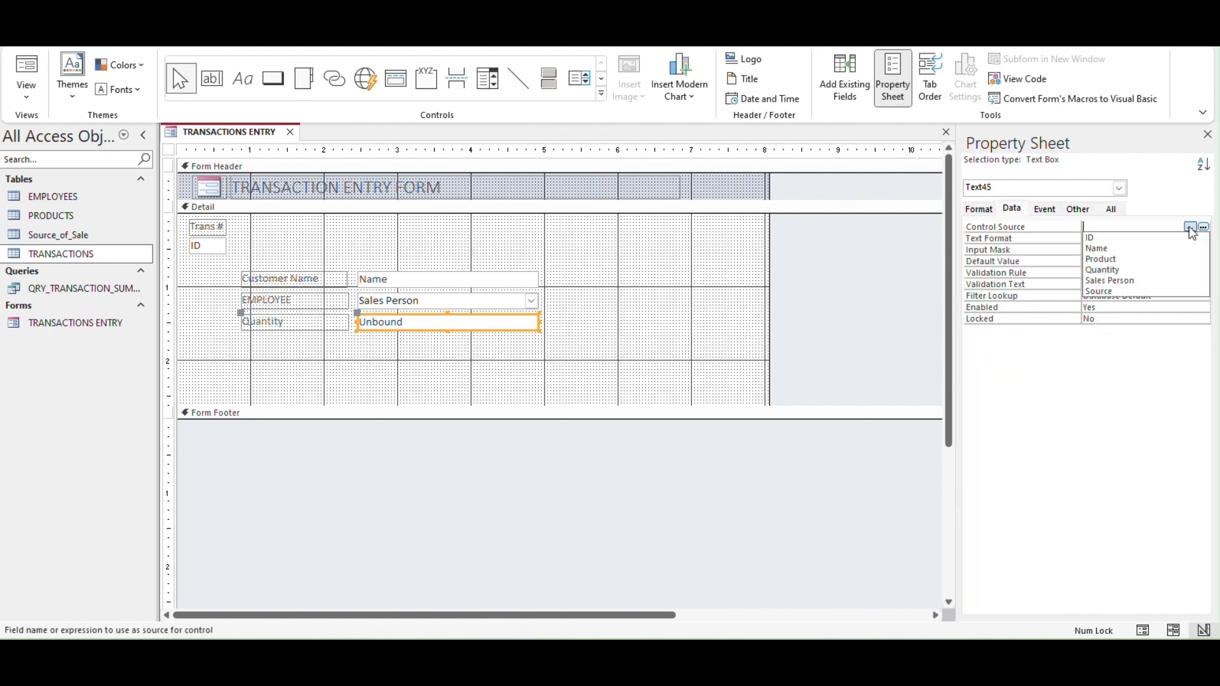
click(1175, 270)
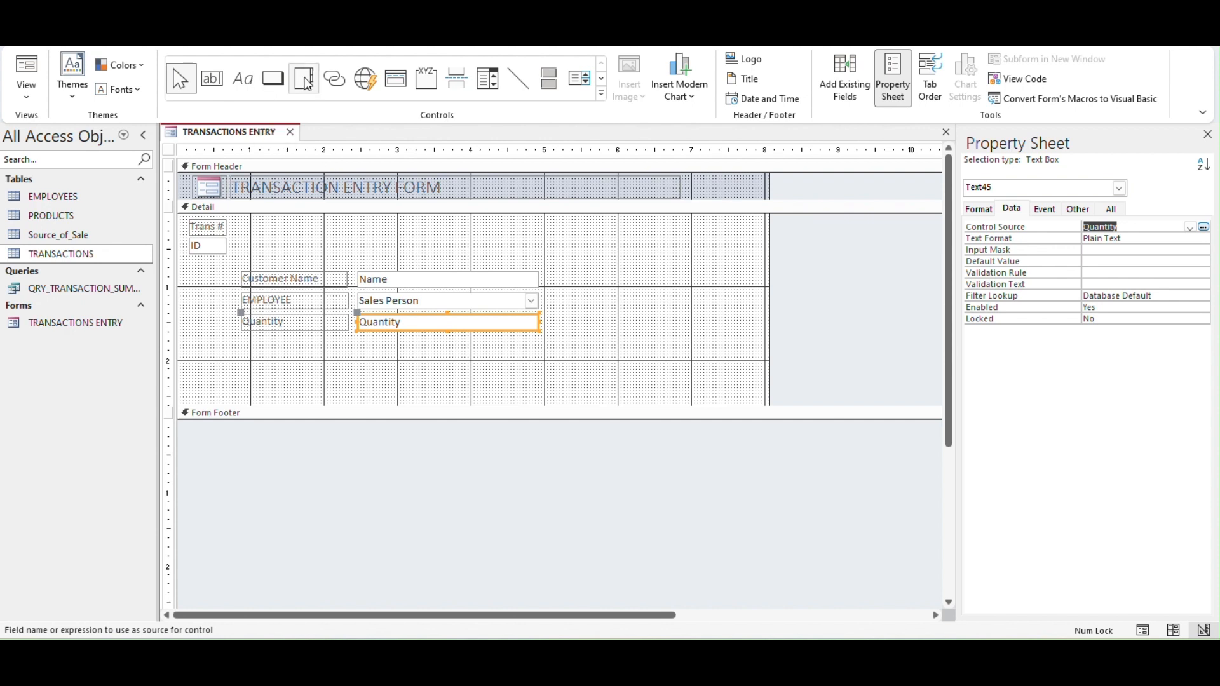
click(212, 79)
click(249, 342)
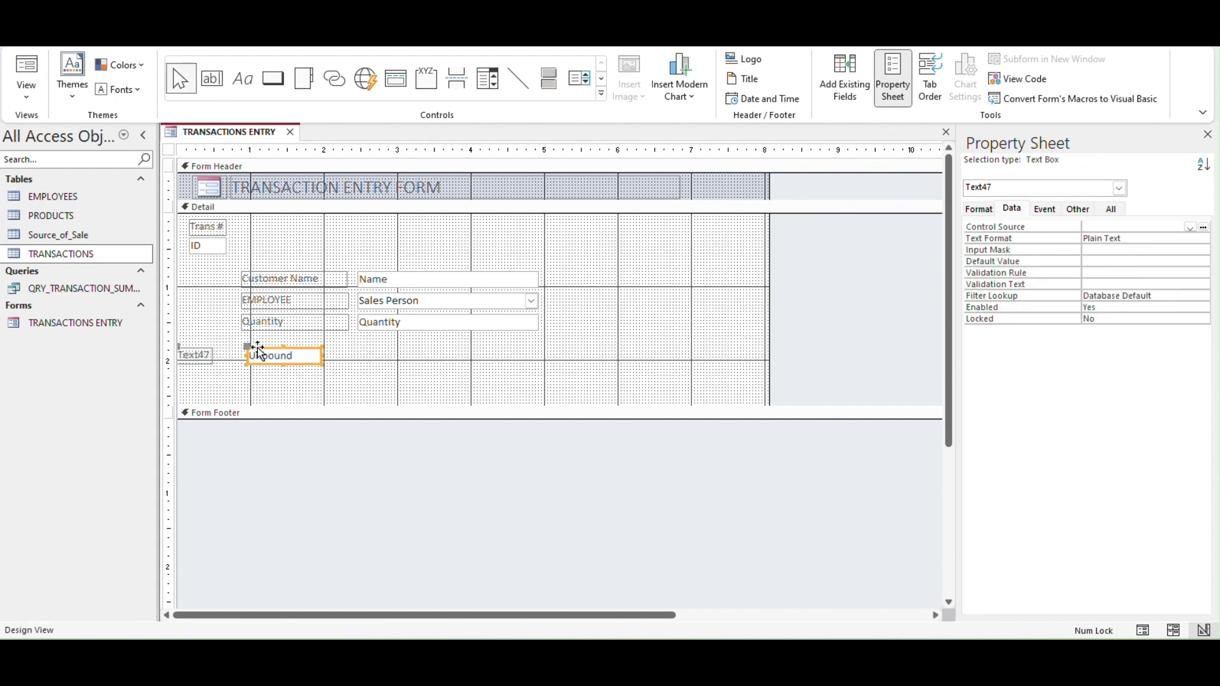
key(ctrl+z)
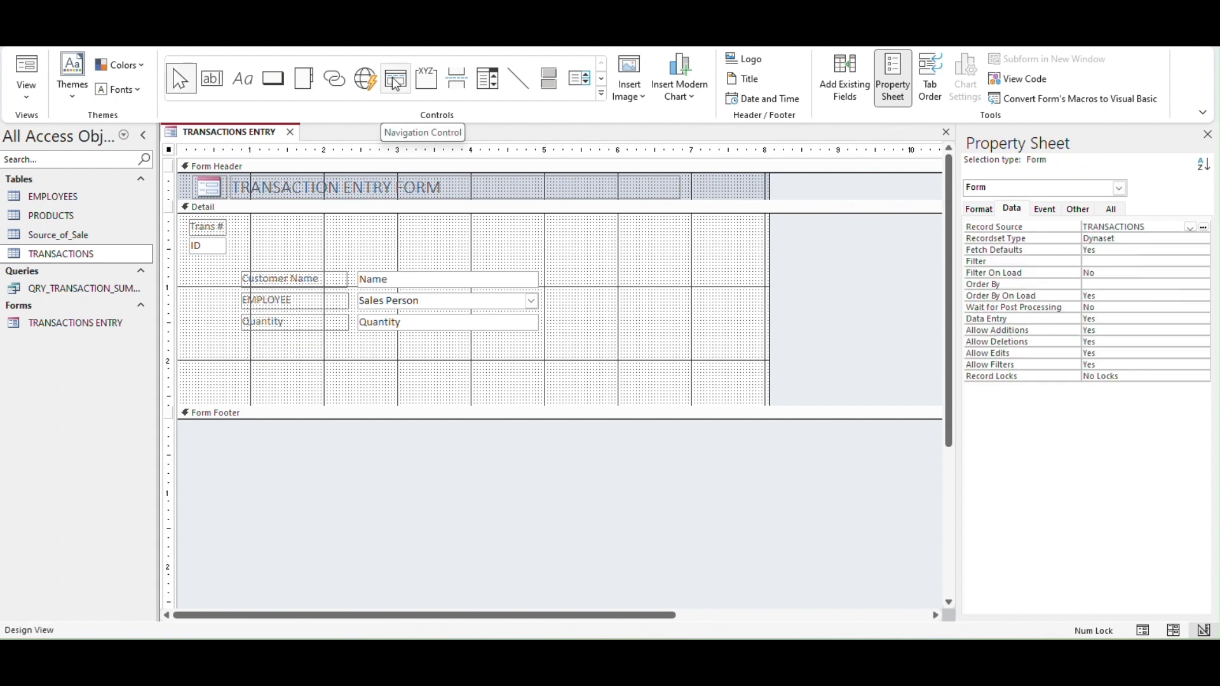
click(493, 79)
drag(332, 352, 406, 368)
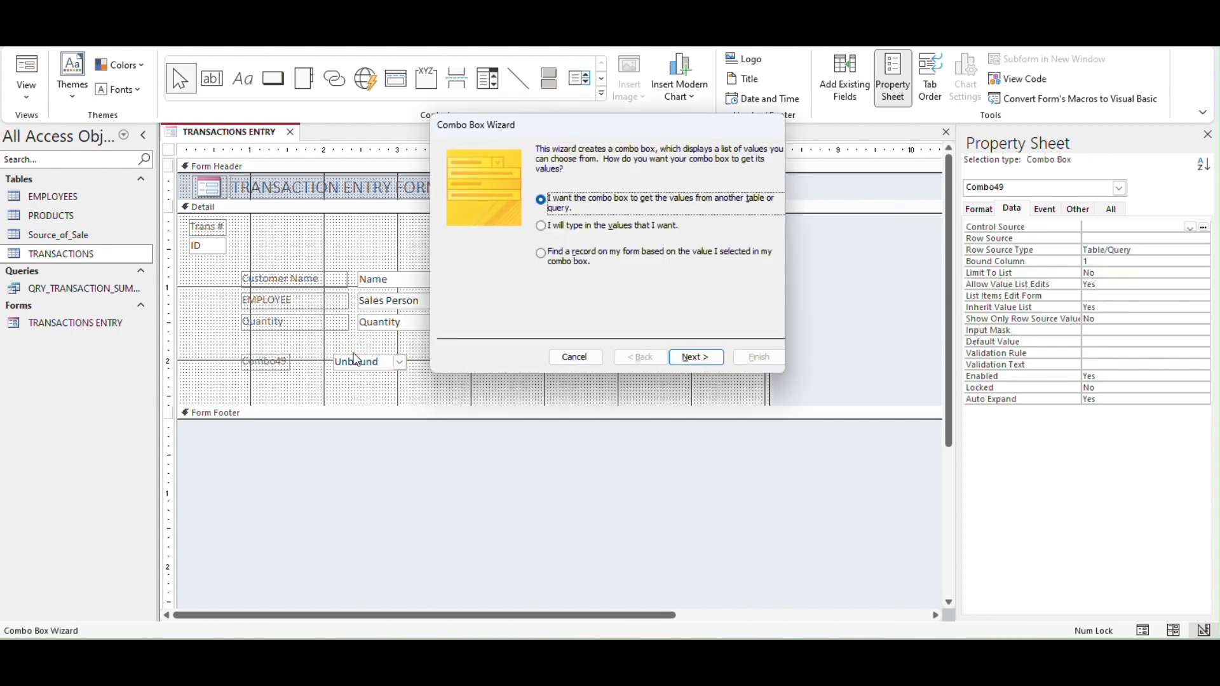
click(601, 360)
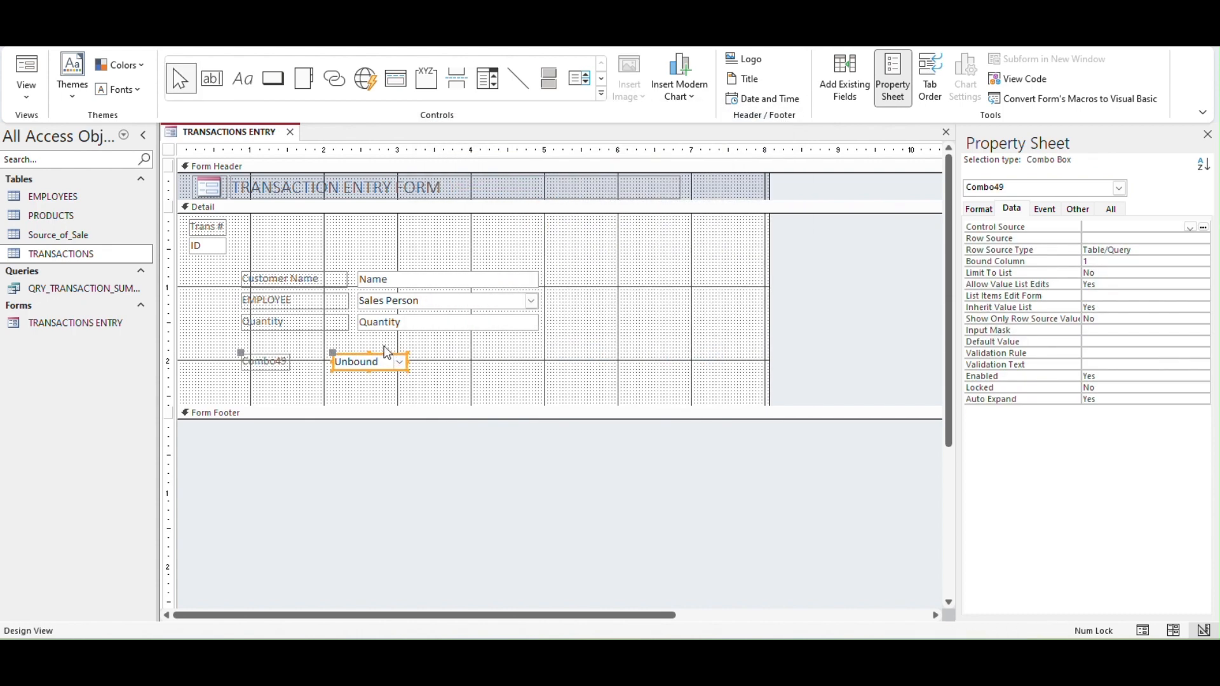
key(Delete)
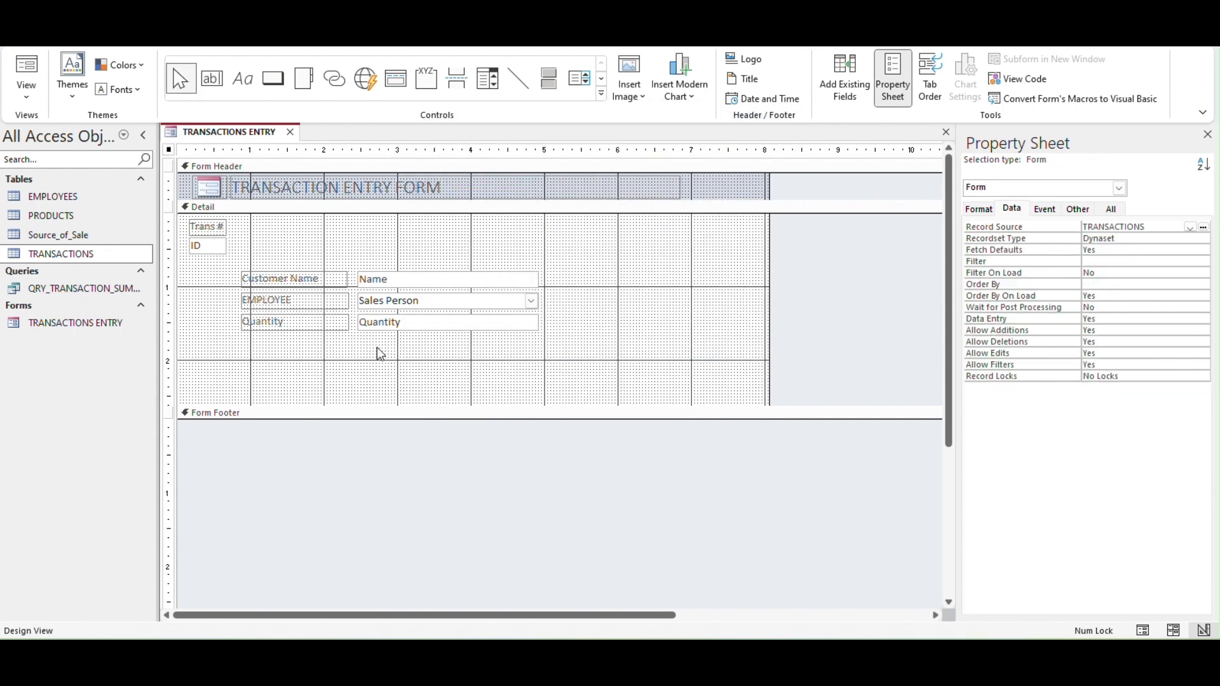
click(323, 297)
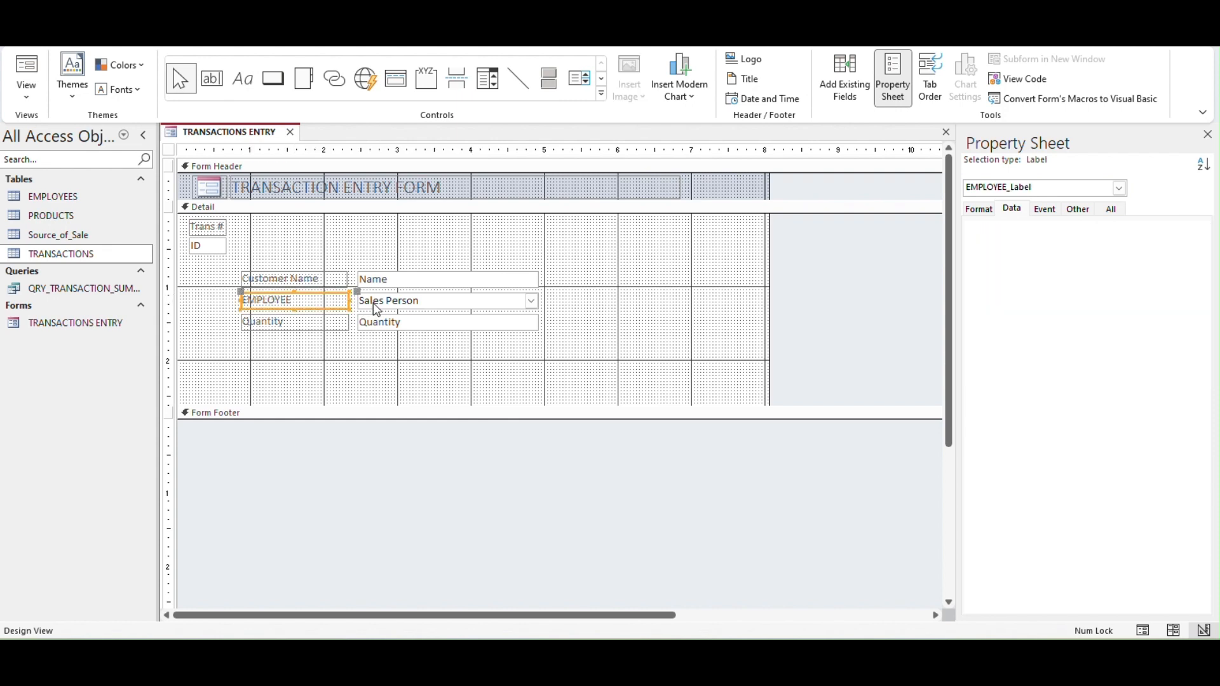
click(485, 414)
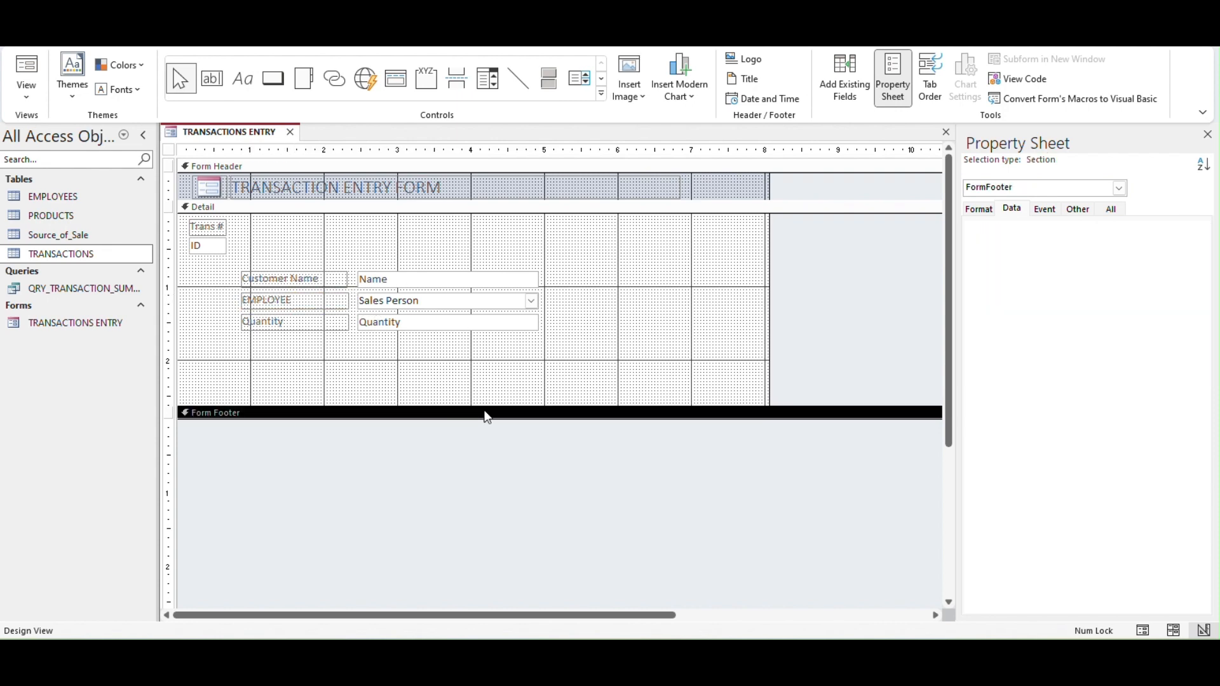
click(489, 424)
click(496, 370)
Add a combo box below the Quantity row that gets its values from the PRODUCTS table
click(488, 78)
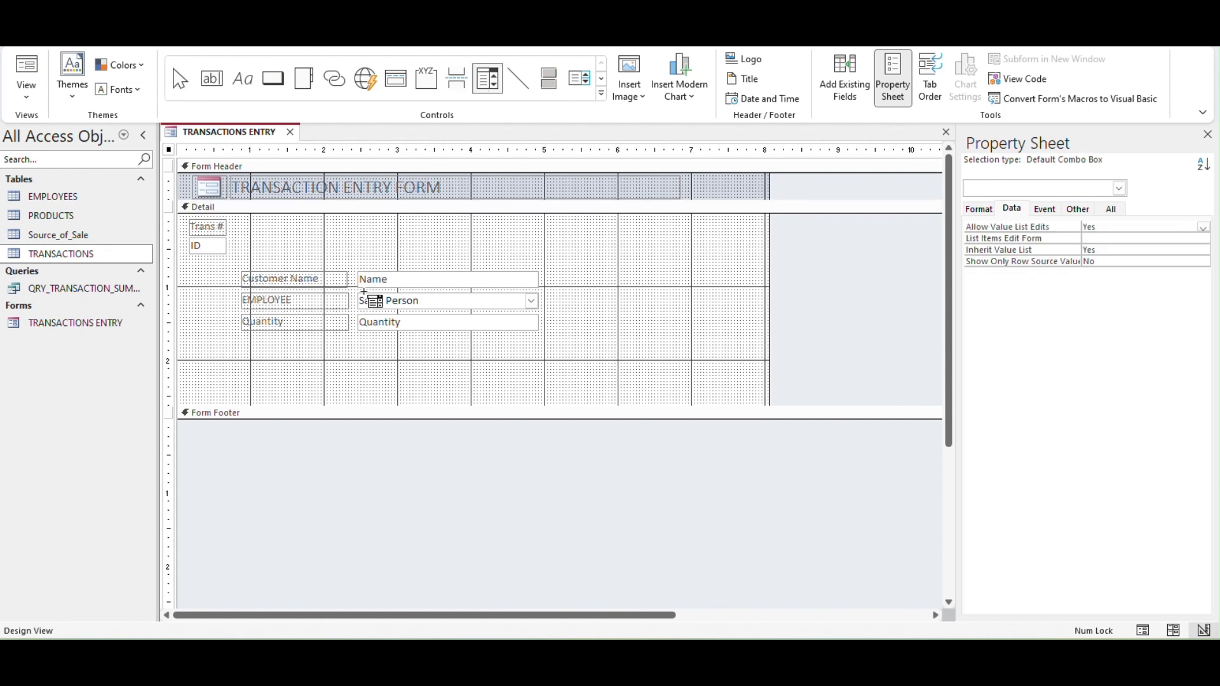
click(328, 364)
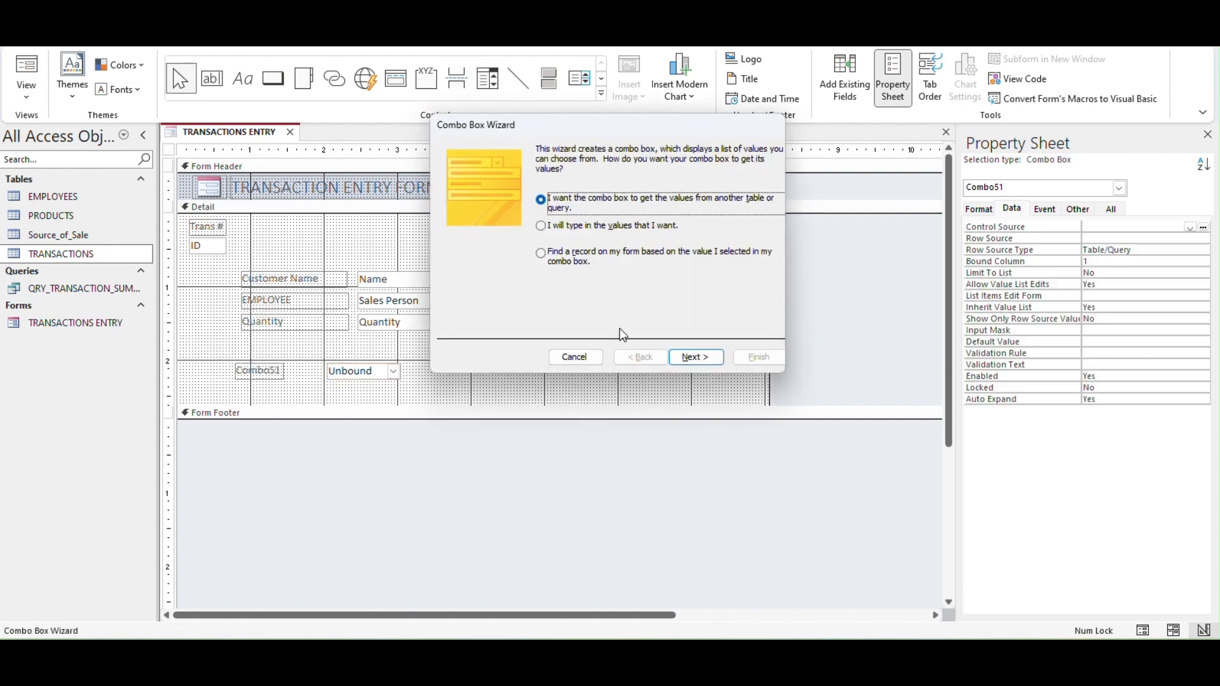
click(693, 357)
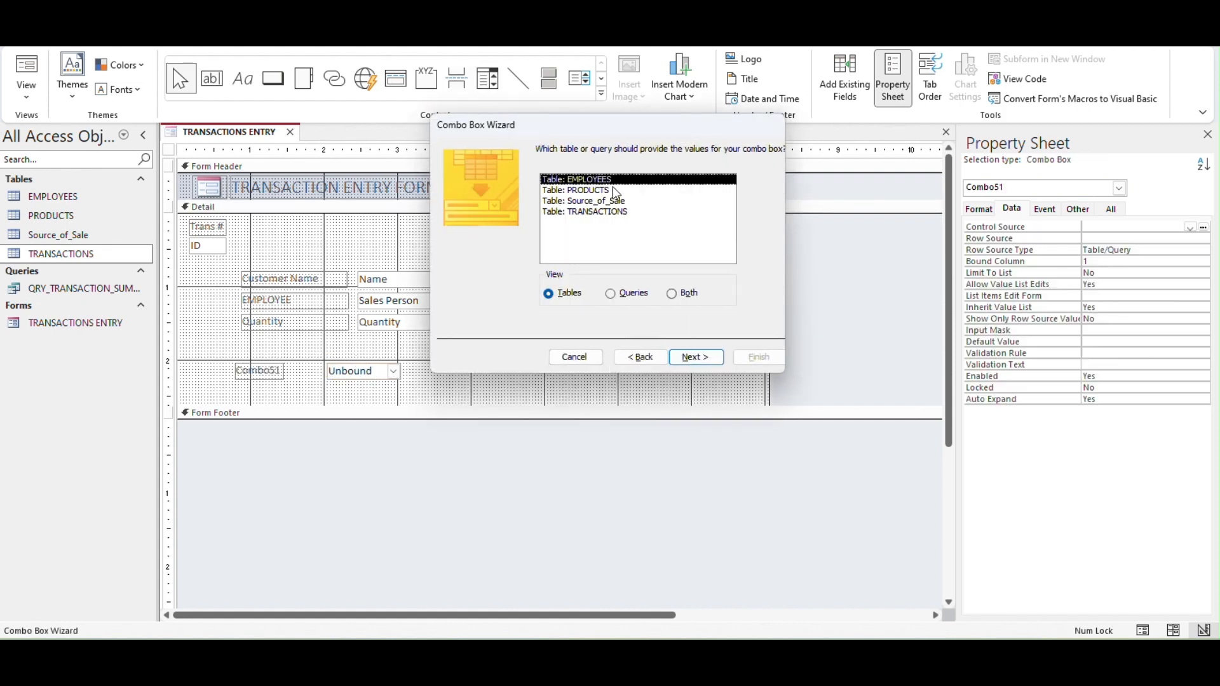
click(609, 190)
click(696, 357)
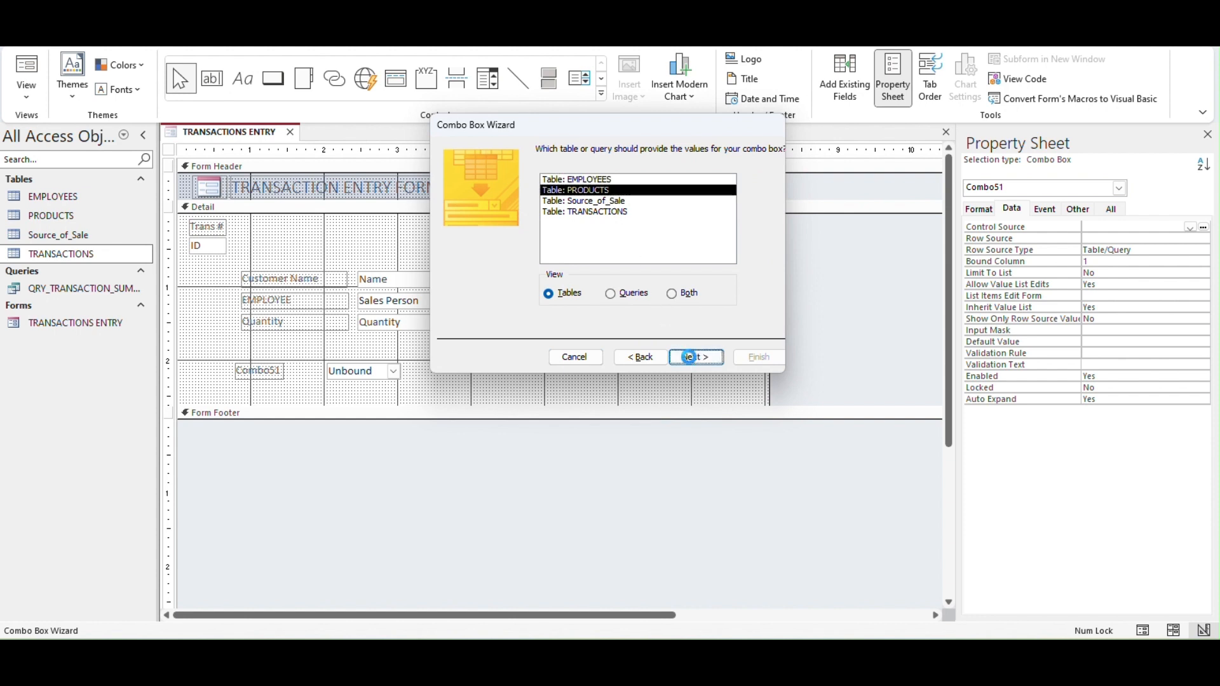
Include the SKU and Product Name fields as the combo box columns
click(470, 275)
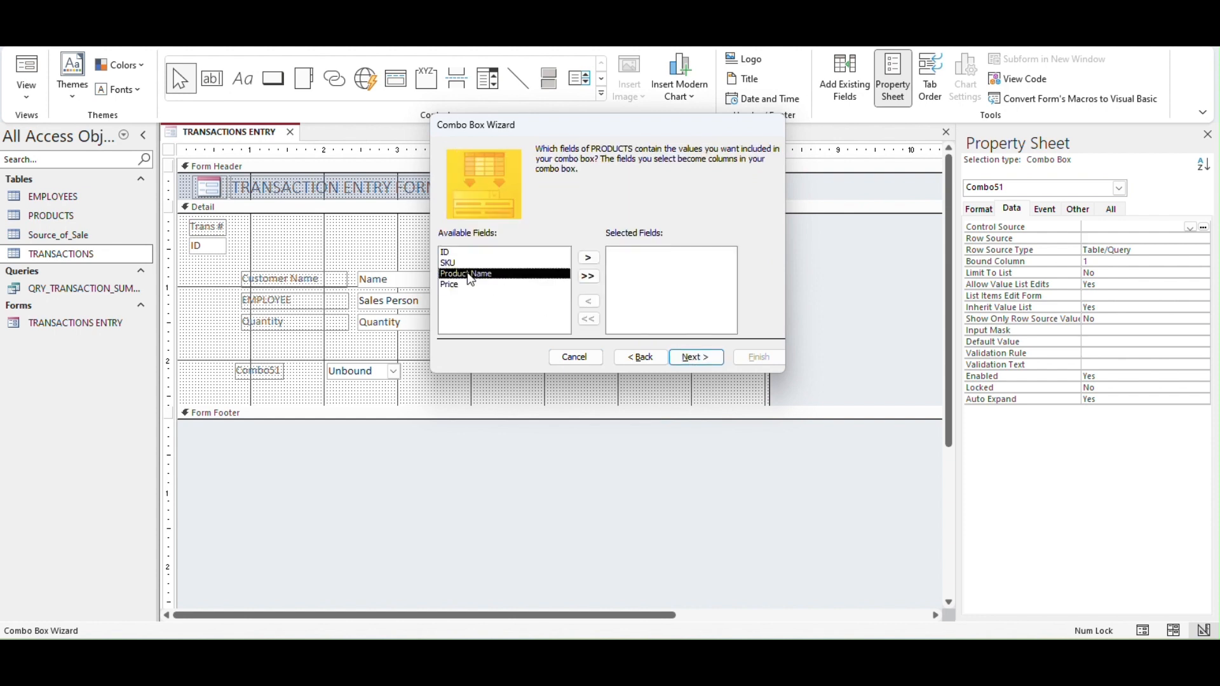
double_click(474, 261)
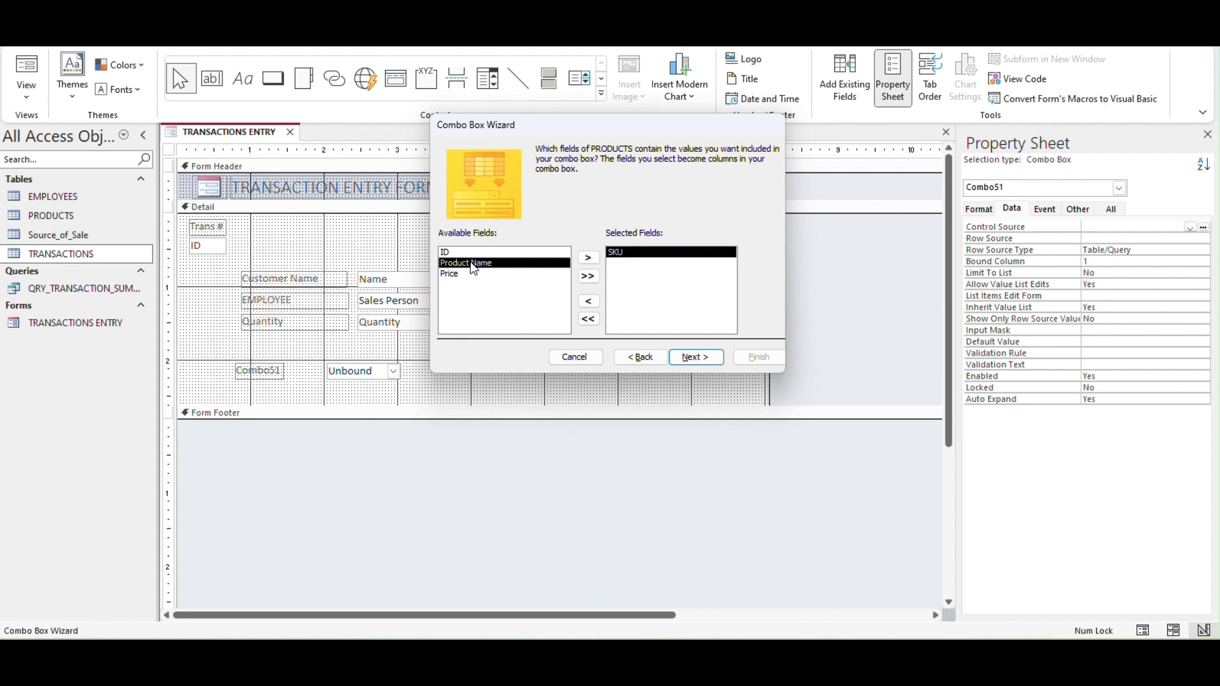
double_click(473, 263)
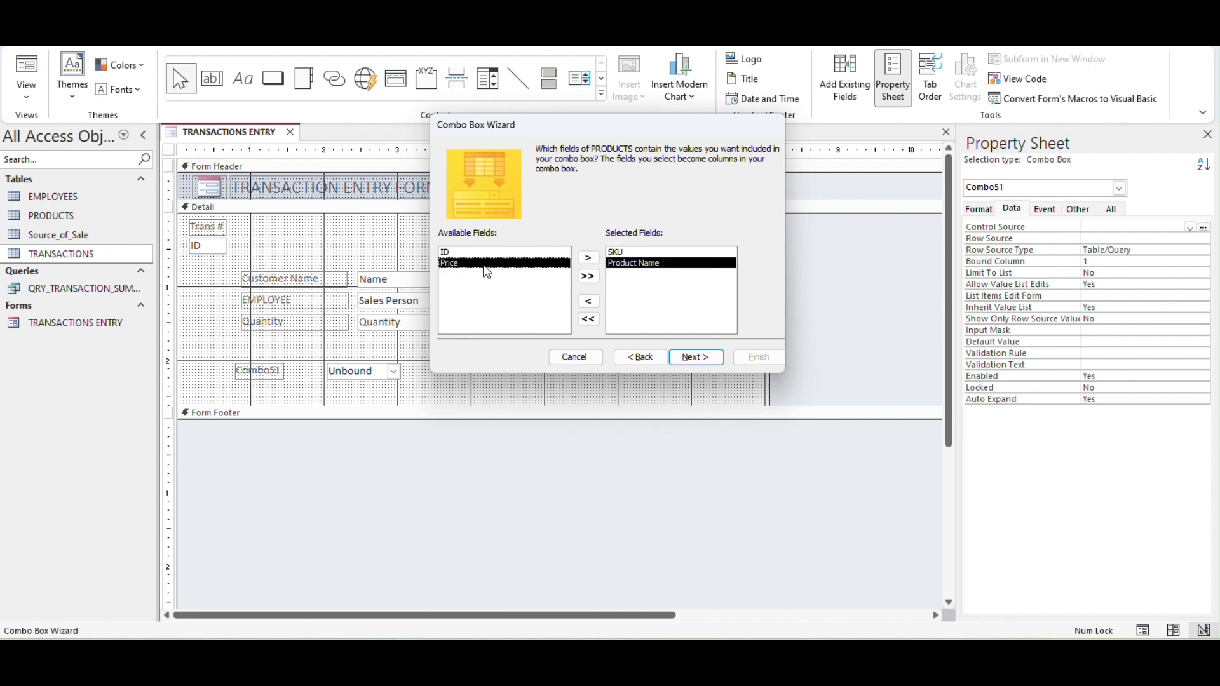
click(702, 363)
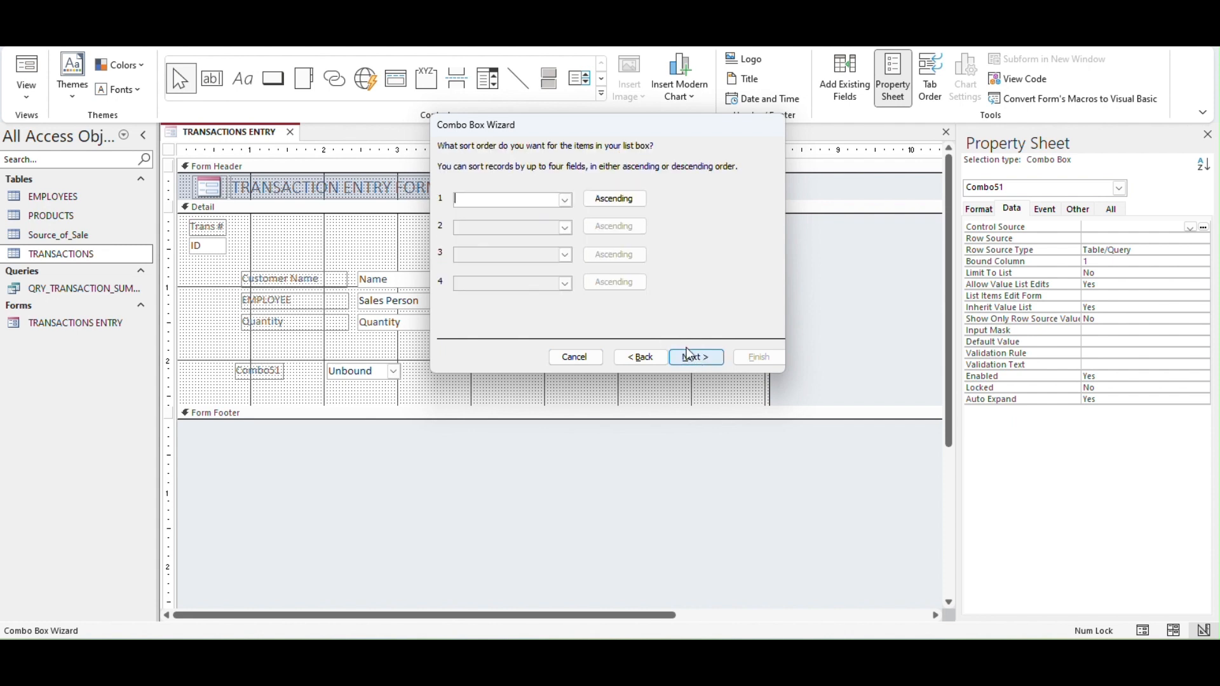
Sort the combo box list by Product Name in ascending order and accept the column widths with the key column hidden
click(565, 200)
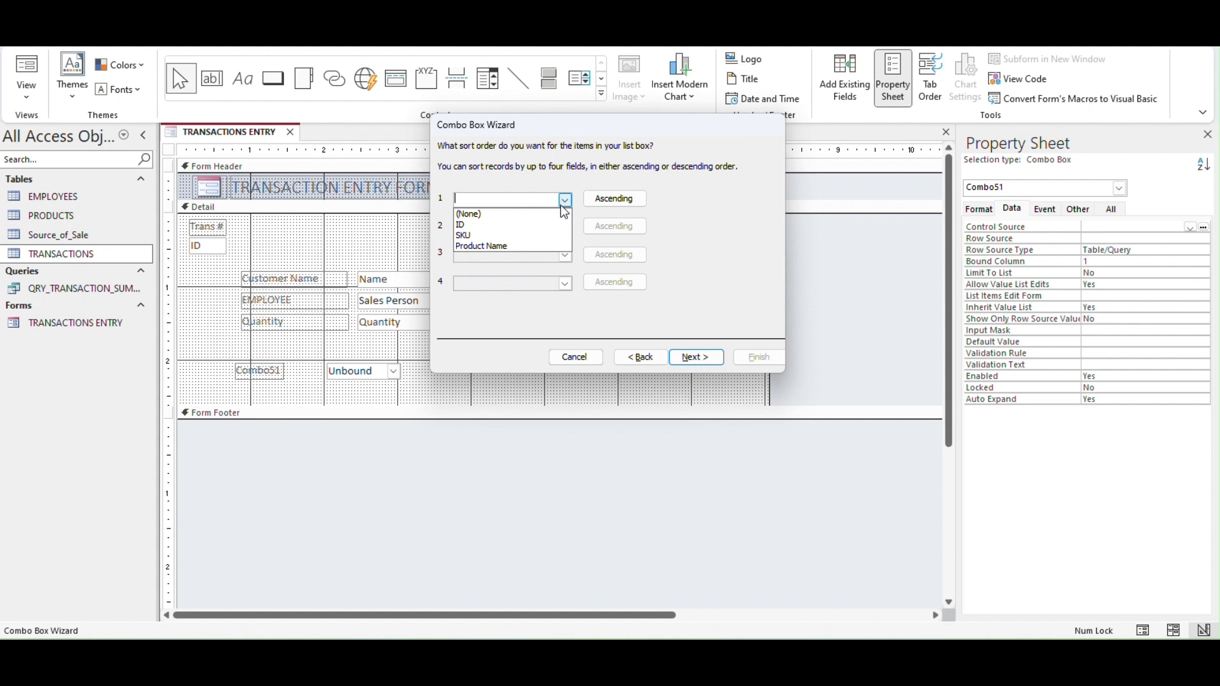
click(555, 247)
click(706, 357)
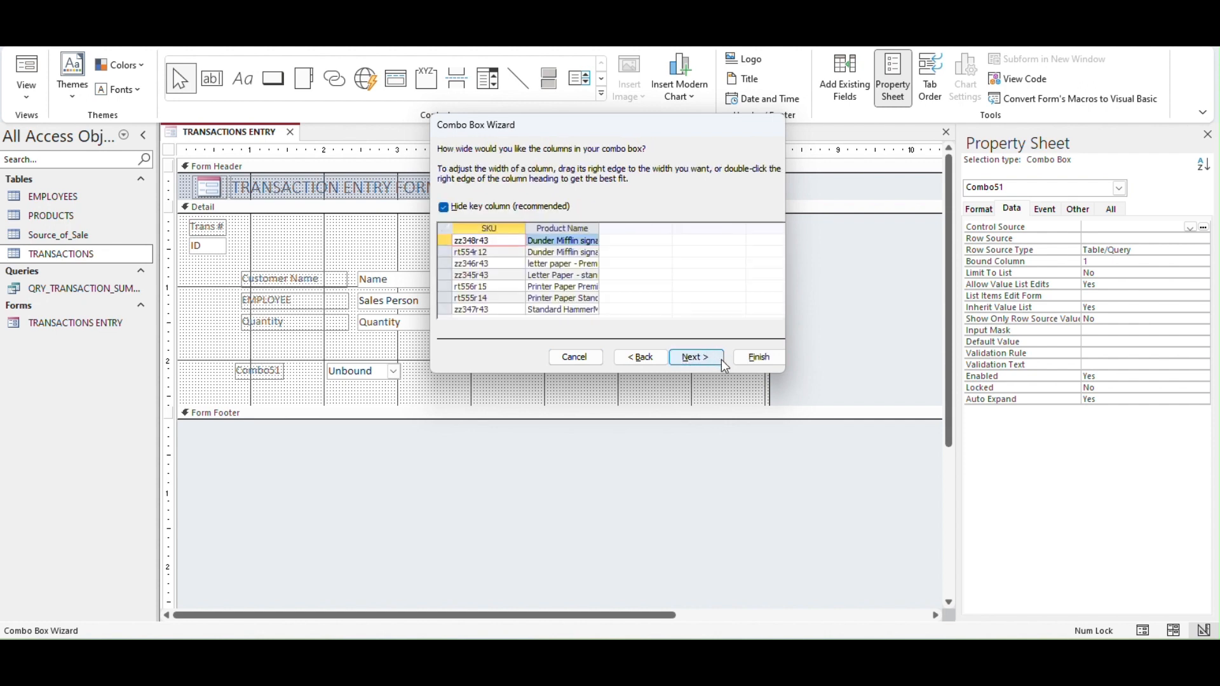
click(722, 359)
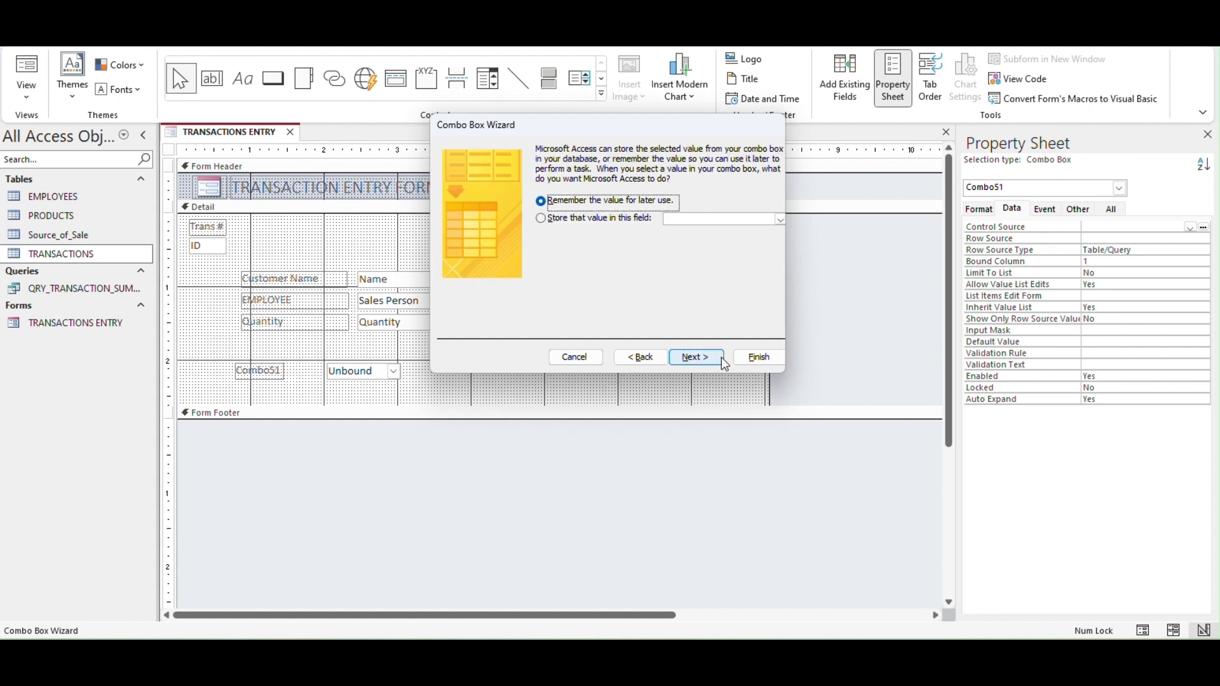
Store the combo box selection in the Product field and finish the wizard with the default label
click(779, 220)
key(Escape)
click(754, 253)
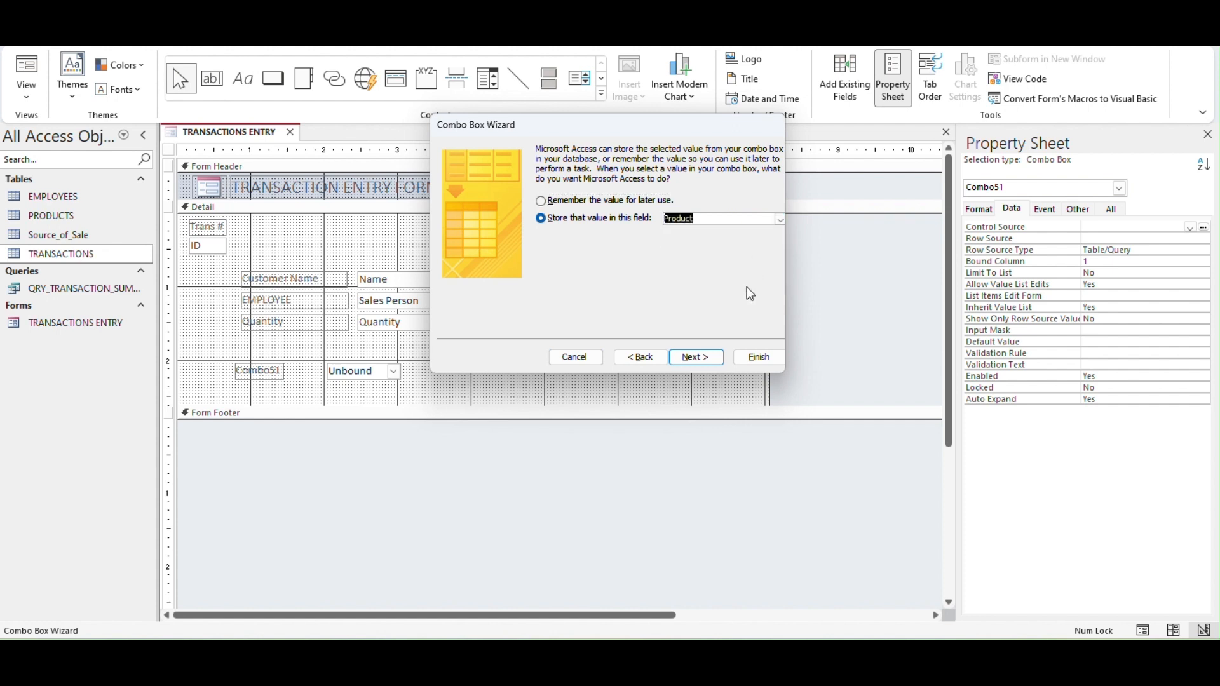
click(700, 360)
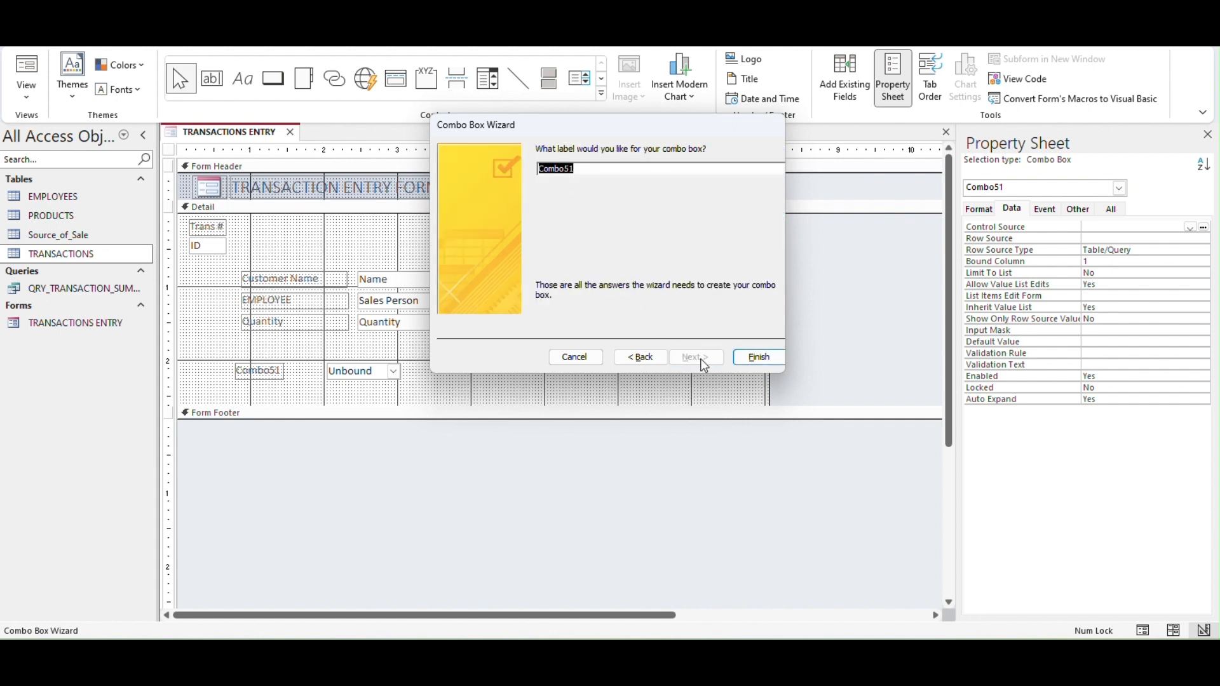
click(754, 357)
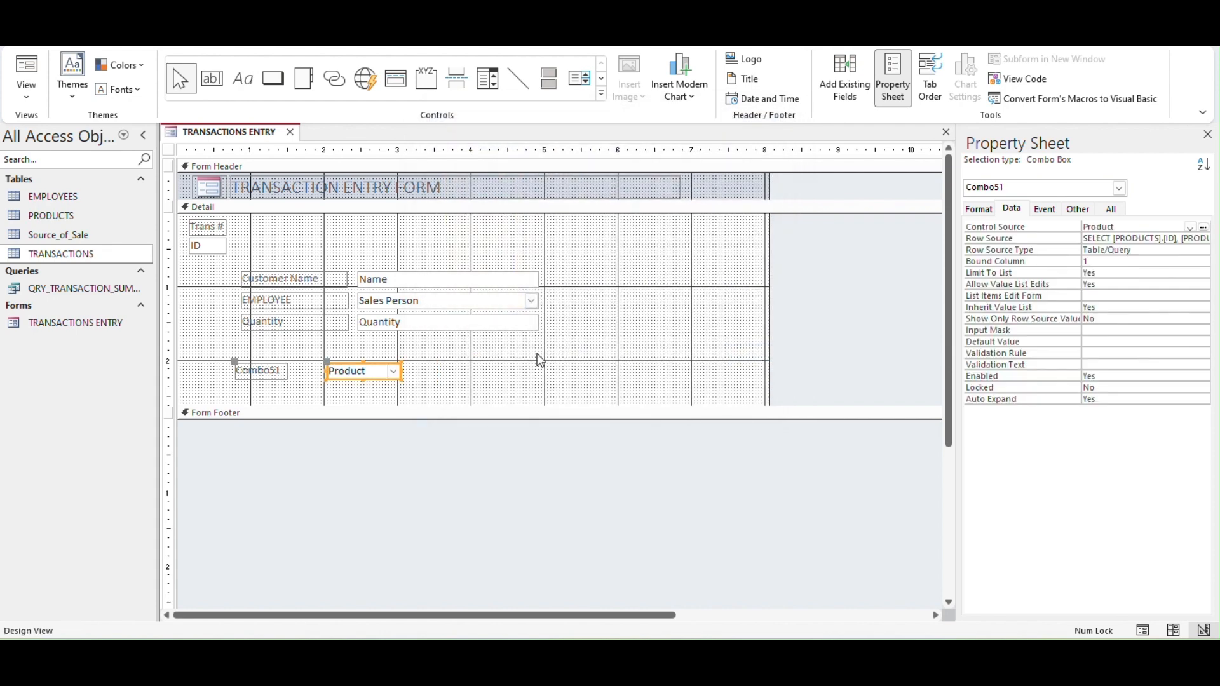
Move the Product combo box and its label directly below the Quantity row and widen the combo box to match the fields above
drag(329, 367, 360, 343)
drag(234, 363, 240, 336)
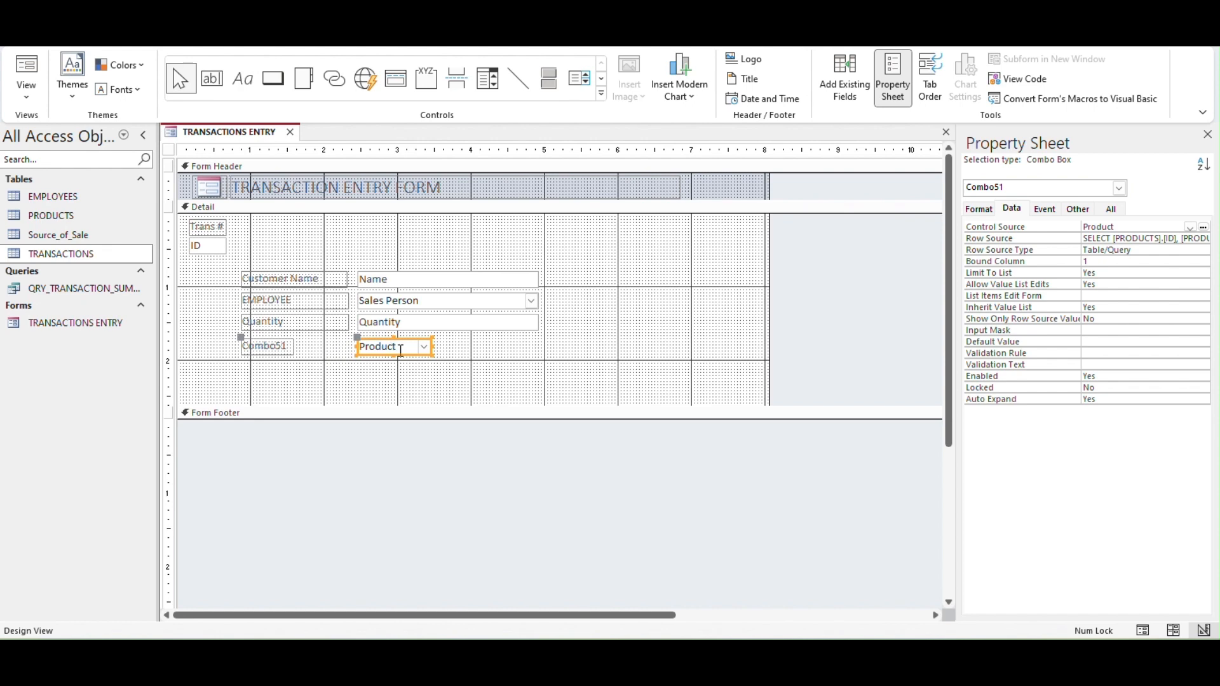
drag(432, 347, 539, 340)
Widen the Product combo box's label to match the labels above it and open its text for editing
click(278, 346)
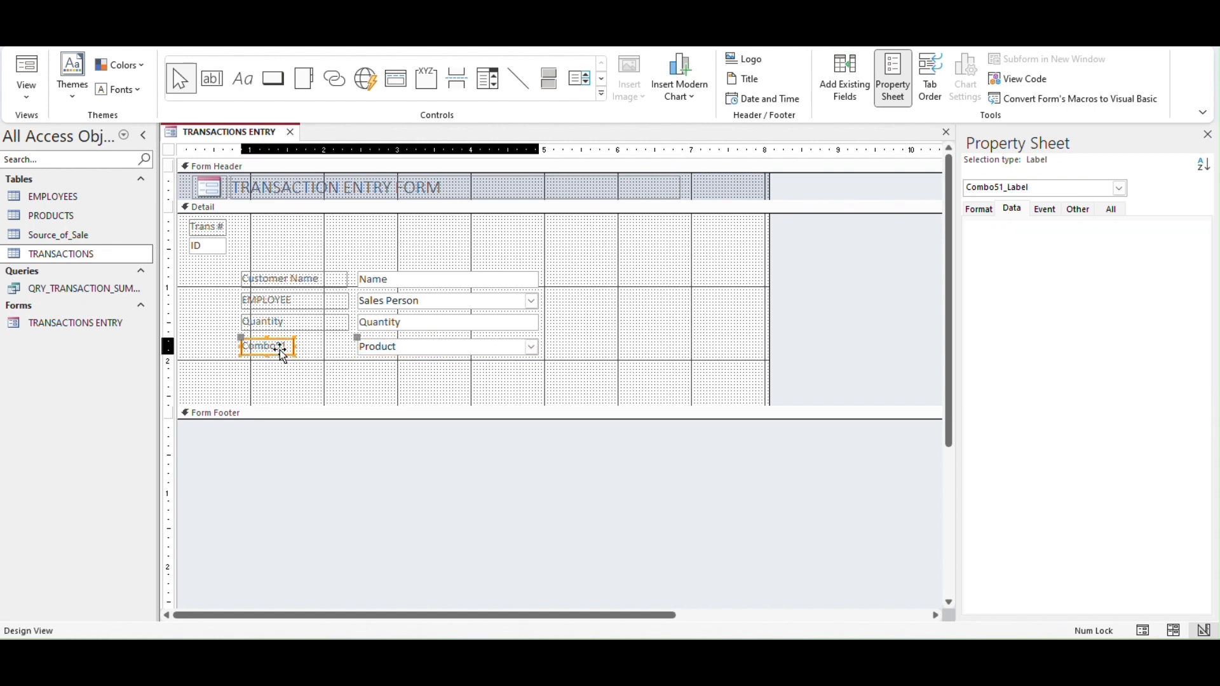
drag(293, 344, 349, 344)
key(Delete)
key(ctrl+z)
click(333, 348)
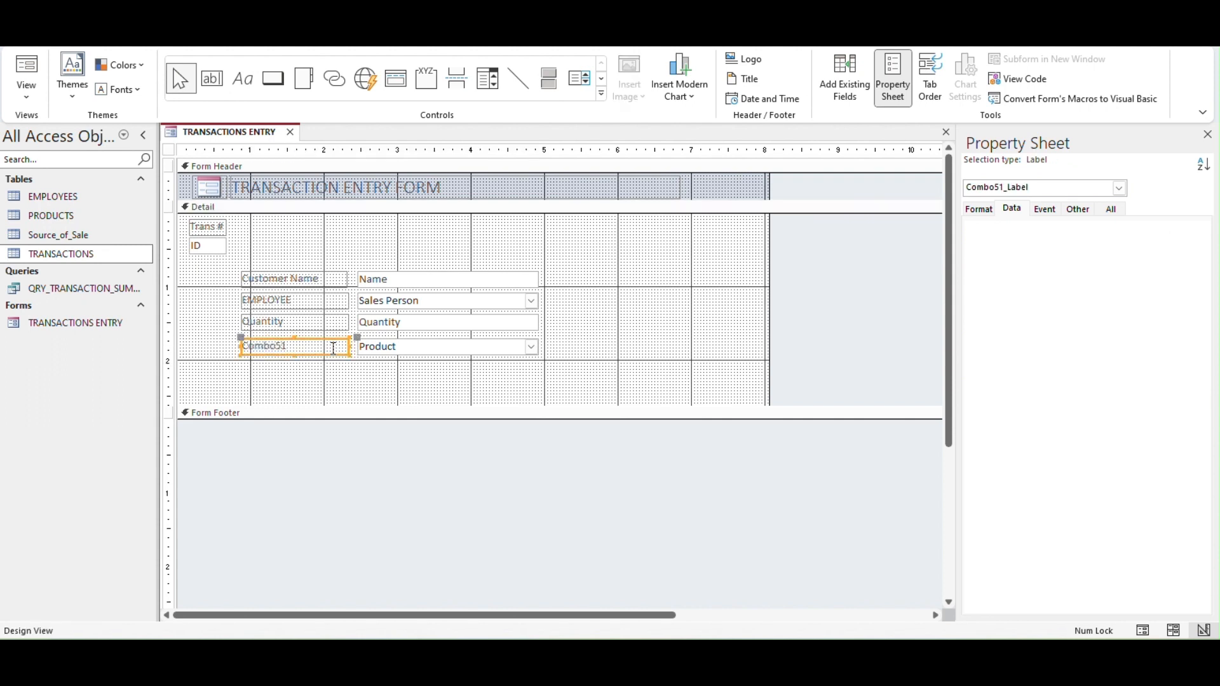
click(333, 348)
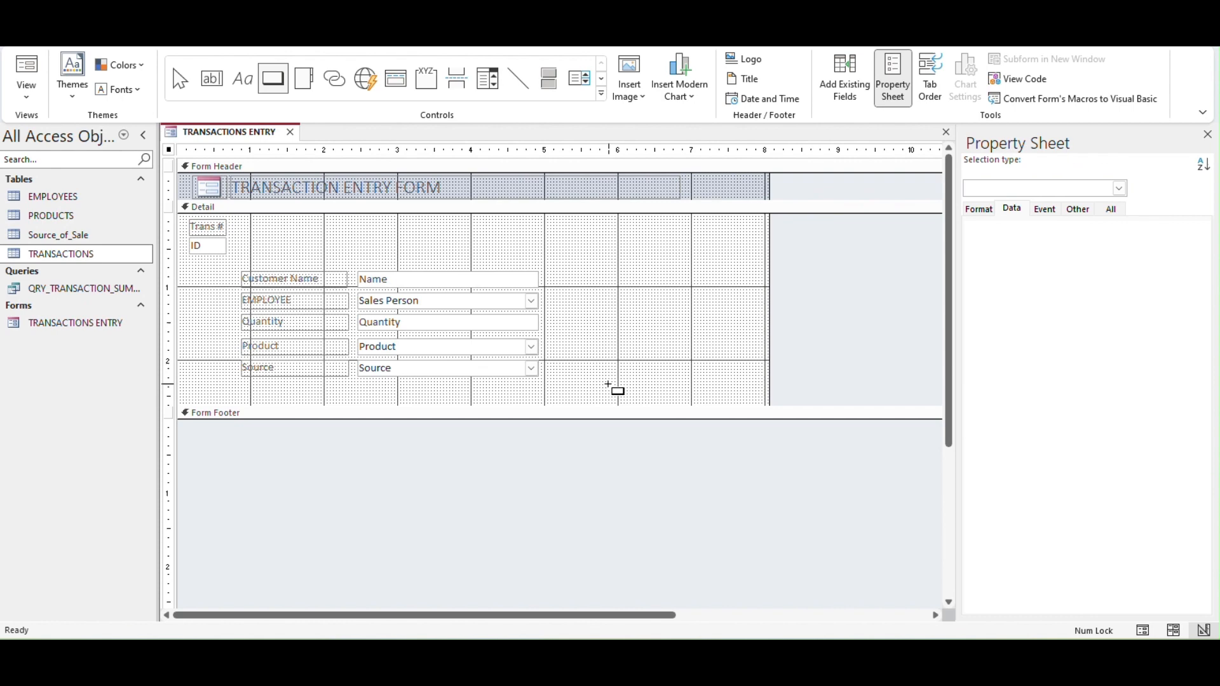
Add a command button below the fields in the Detail section with the Go To Next Record action
click(608, 385)
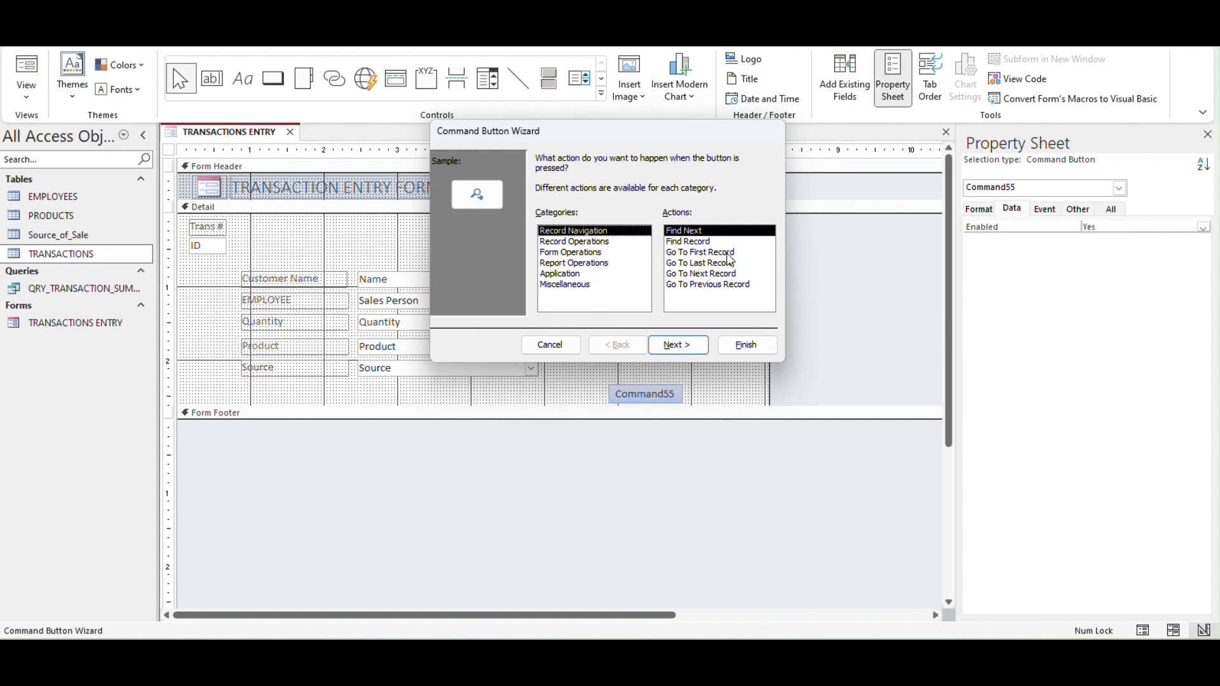
click(730, 274)
click(699, 350)
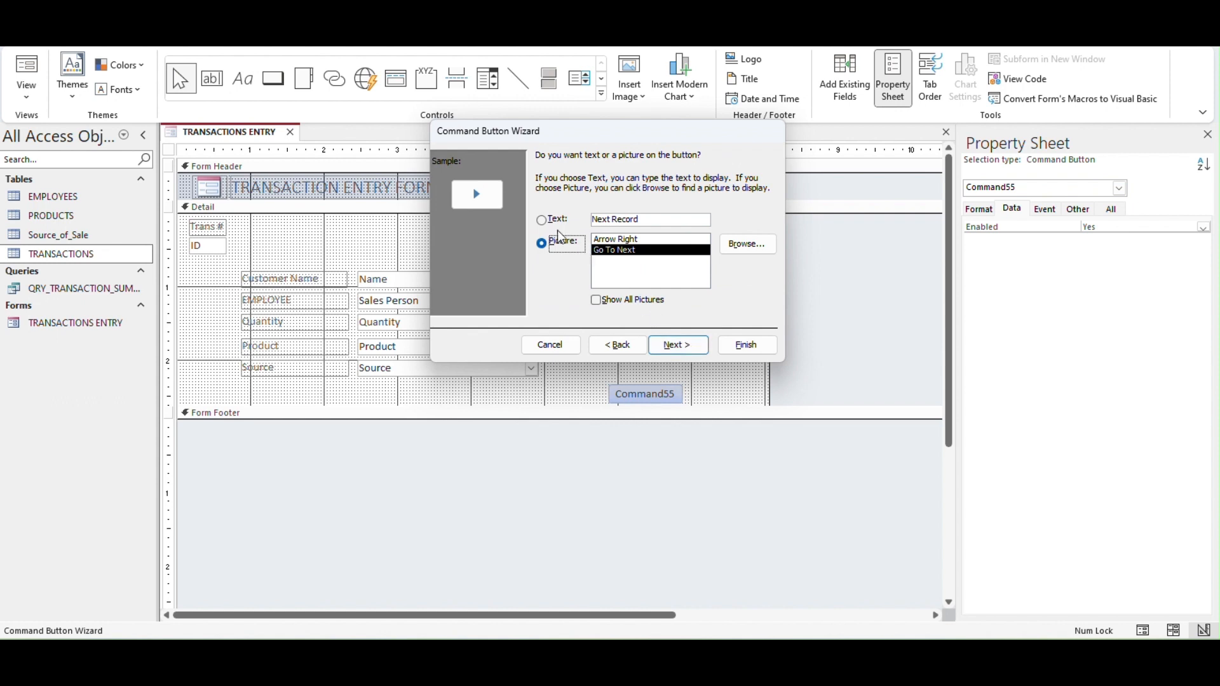
Give the command button the text "Submit New Record" and finish the wizard with the default button name
click(542, 220)
key(BackSpace)
key(BackSpace)
key(BackSpace)
key(BackSpace)
key(BackSpace)
key(BackSpace)
key(BackSpace)
key(BackSpace)
key(BackSpace)
key(BackSpace)
key(BackSpace)
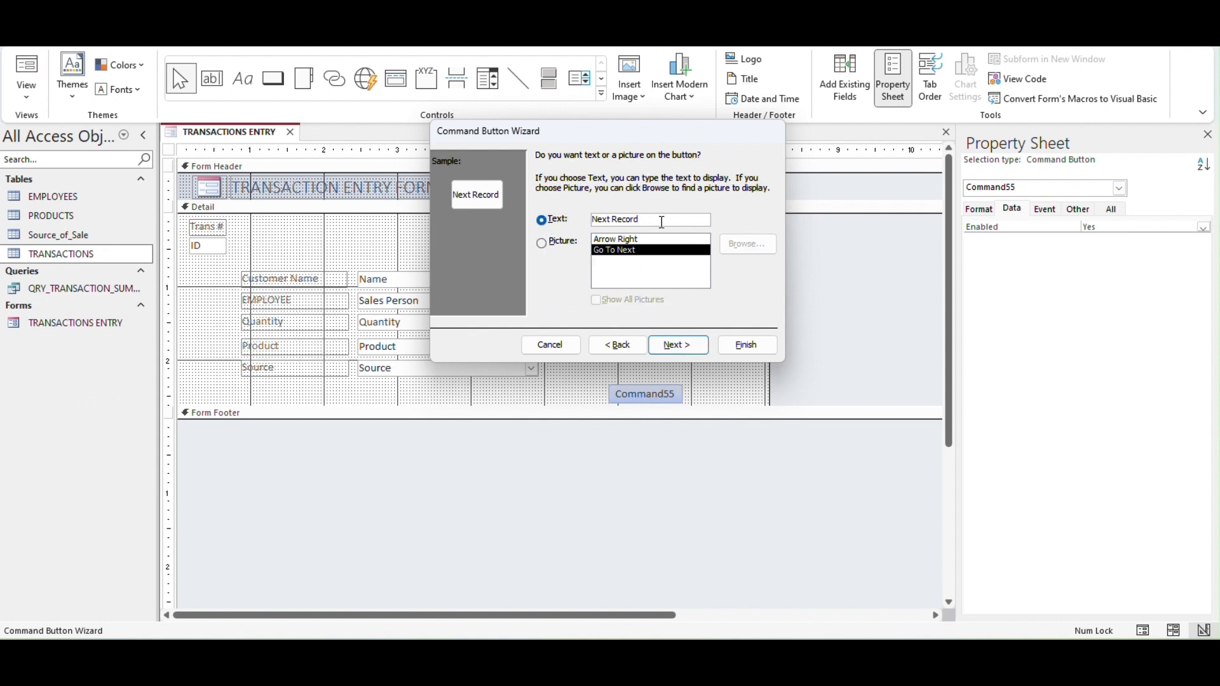
text(Su)
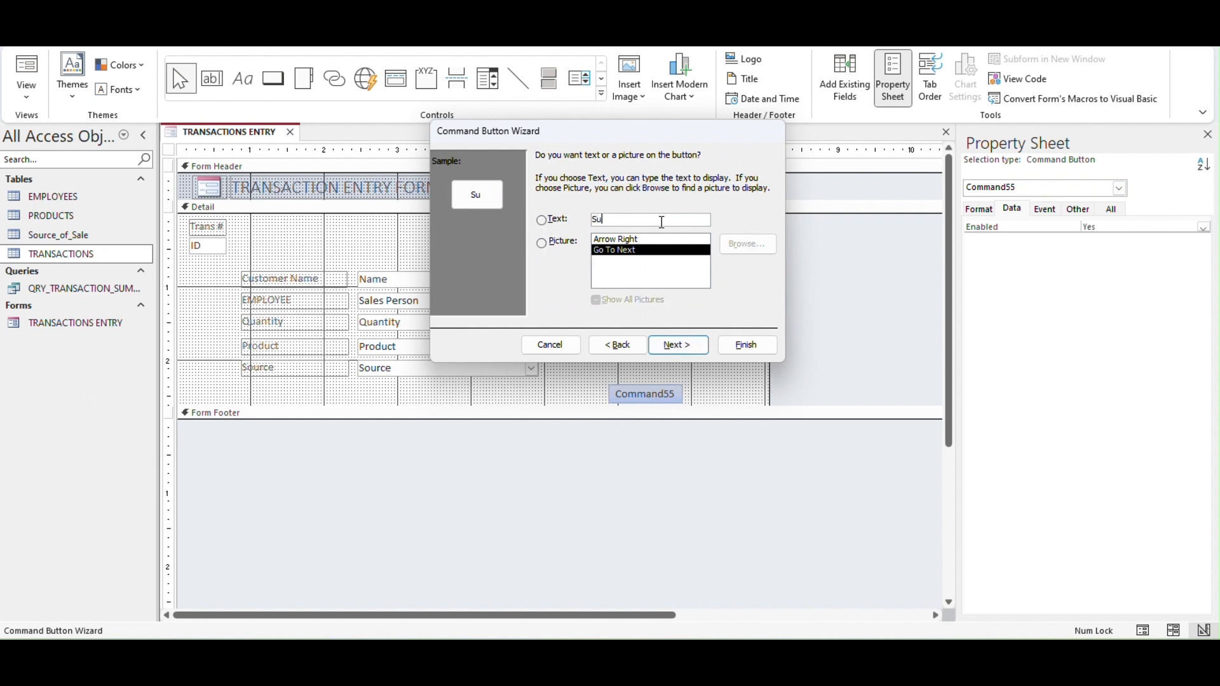
text(bmit New Record)
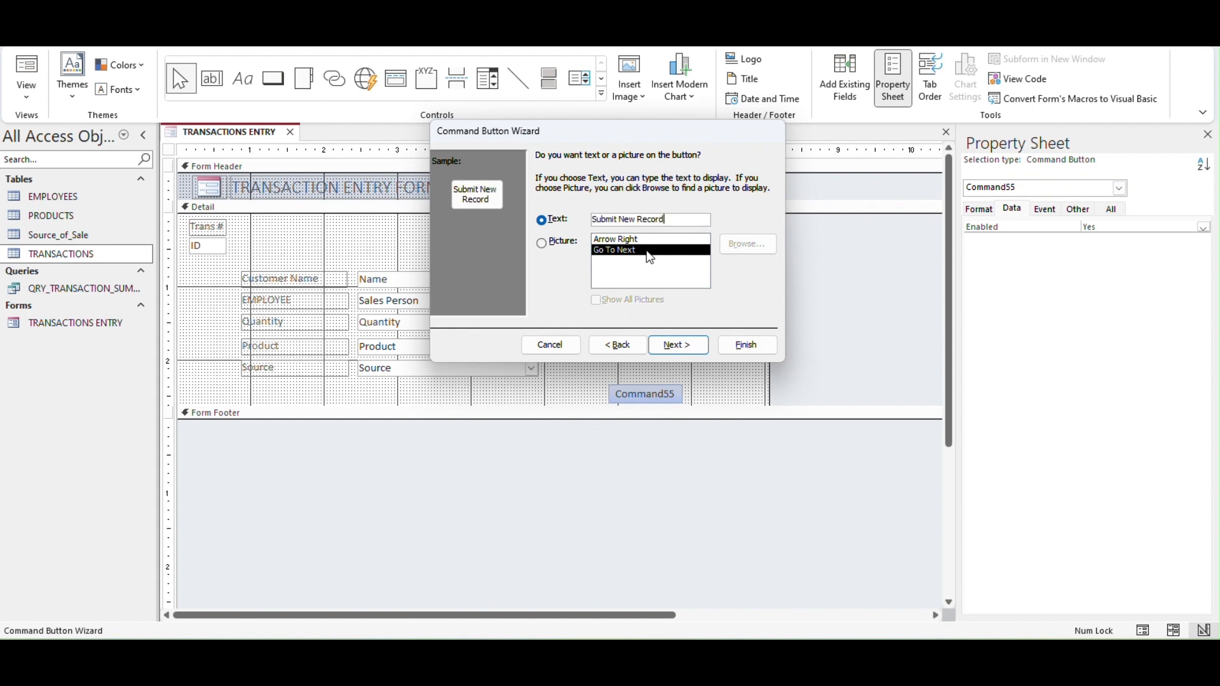
click(682, 347)
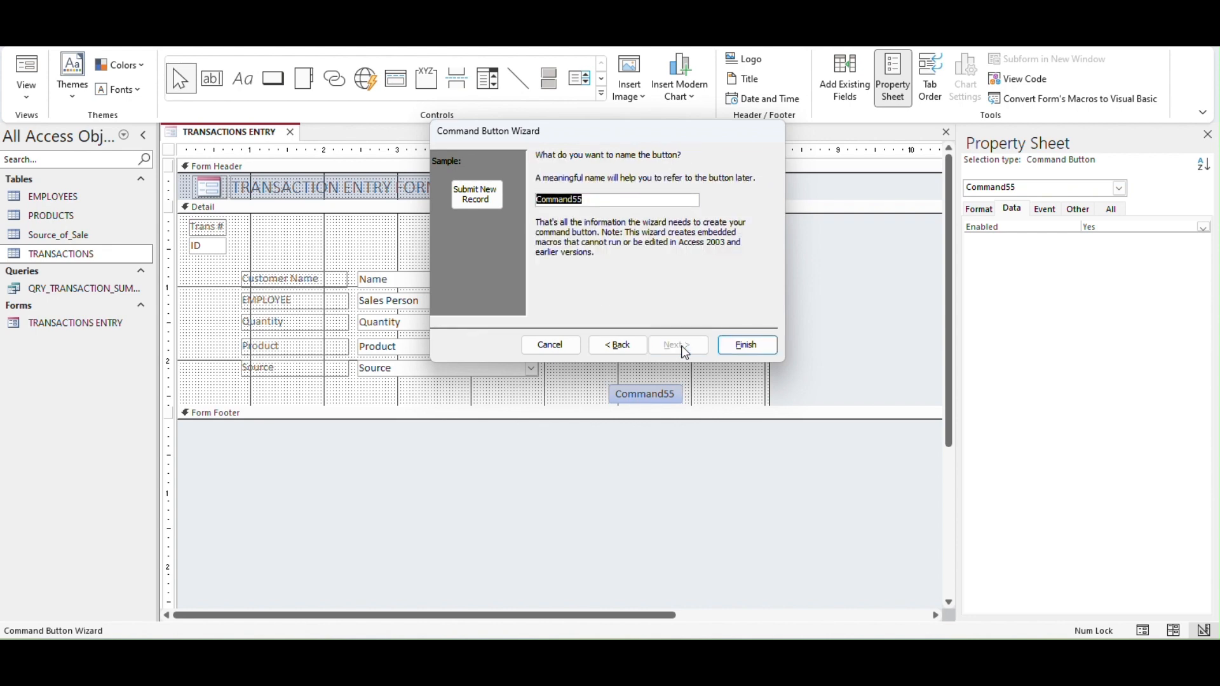
click(747, 345)
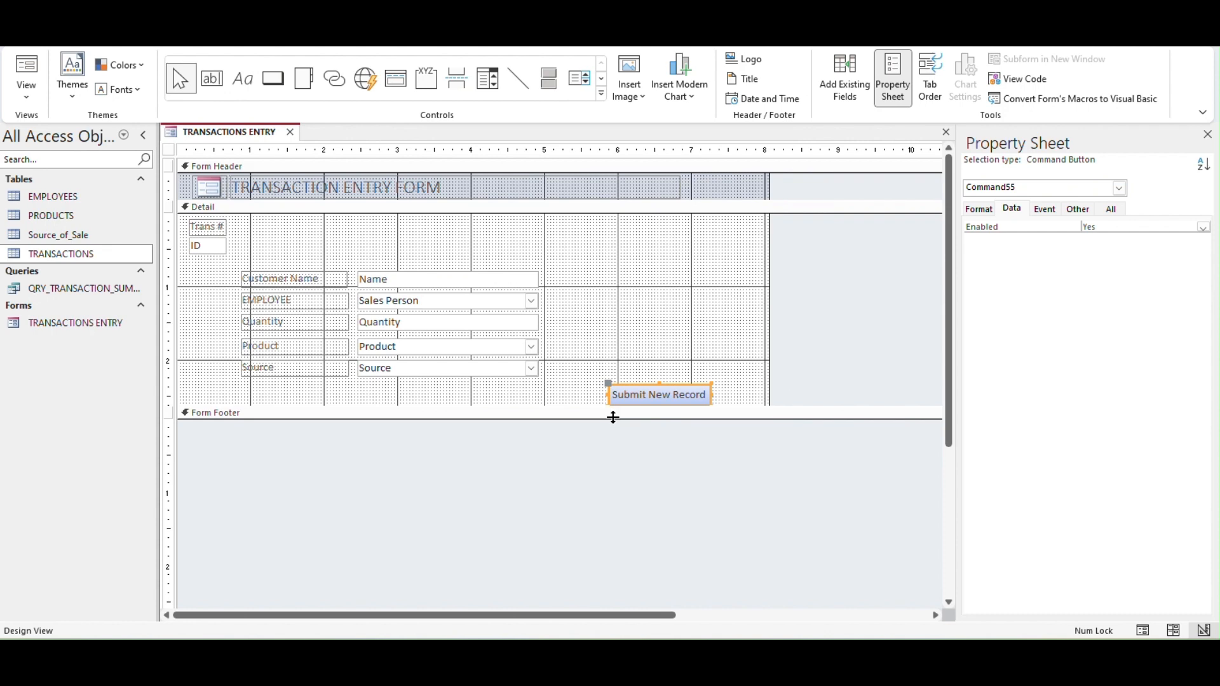
Extend the Detail section downward and move the Submit New Record button beneath the Source label
drag(612, 419, 619, 578)
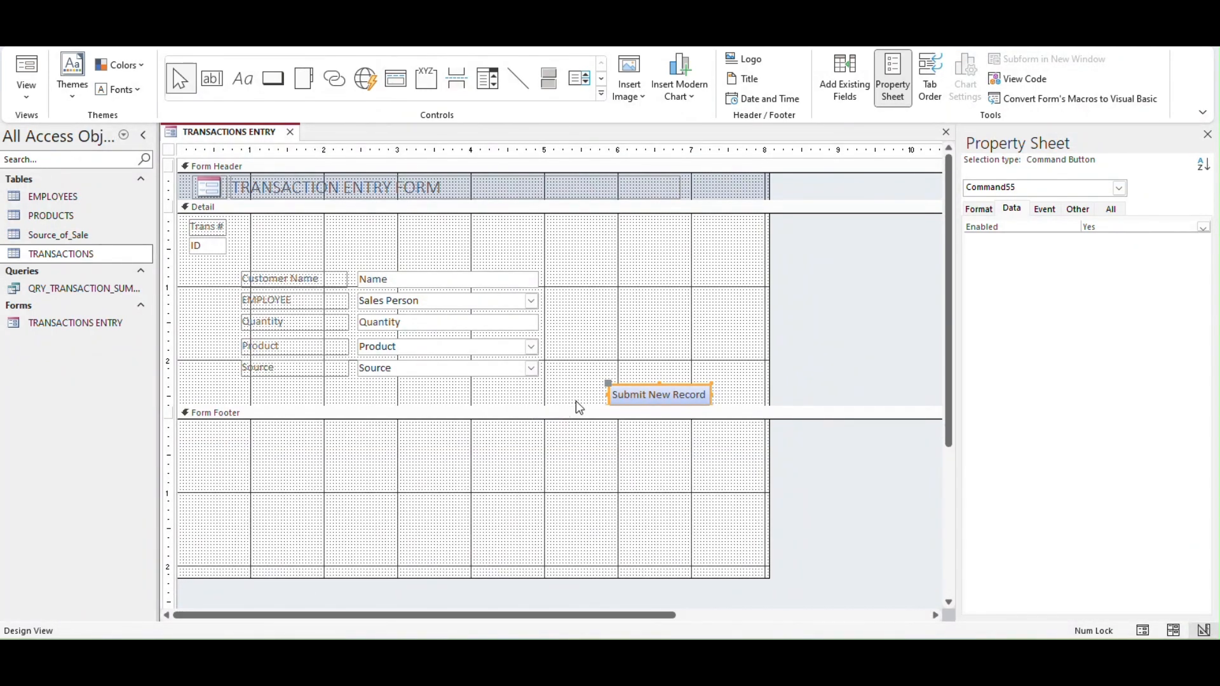
drag(579, 408, 580, 490)
drag(639, 386, 277, 416)
drag(279, 415, 279, 414)
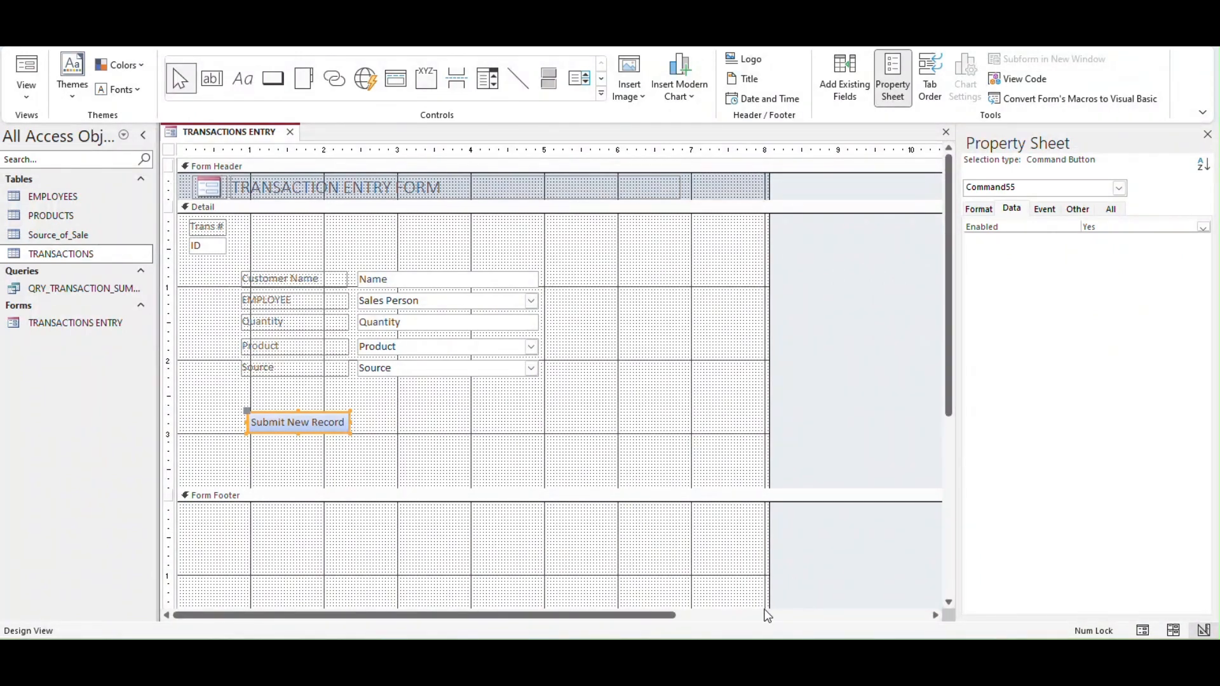
Narrow the form to about 6.9 inches wide and shorten the Detail and Form Footer sections around their contents
drag(768, 606, 607, 597)
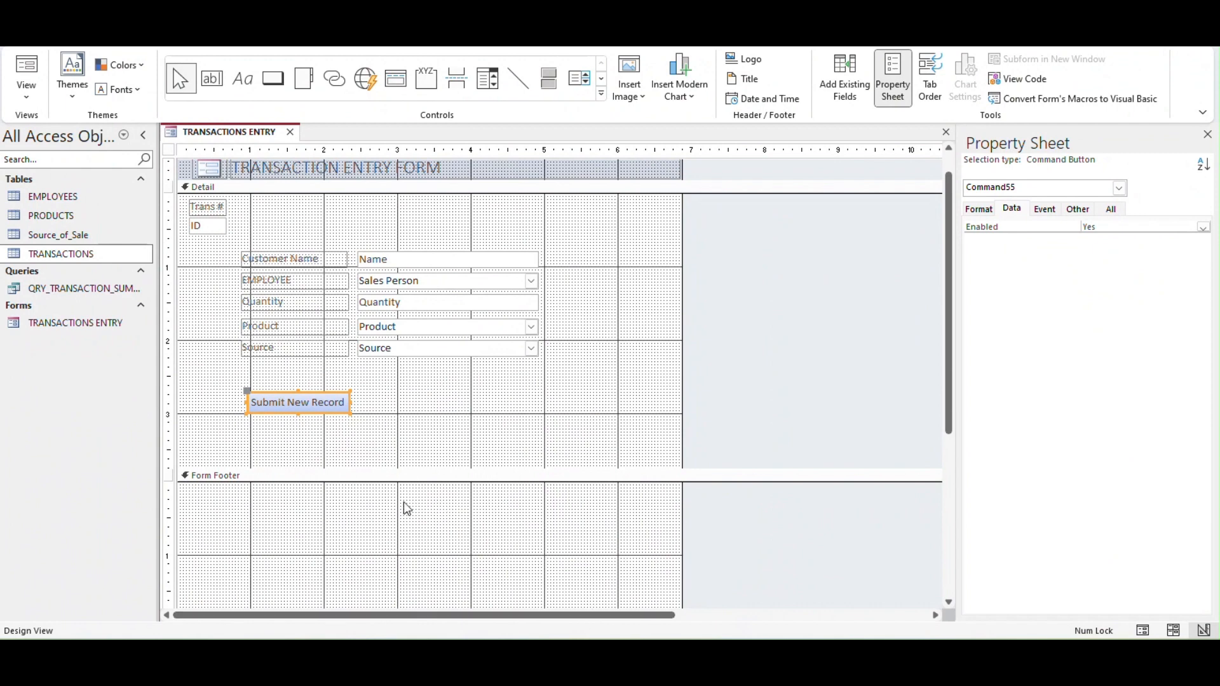
drag(190, 470, 196, 436)
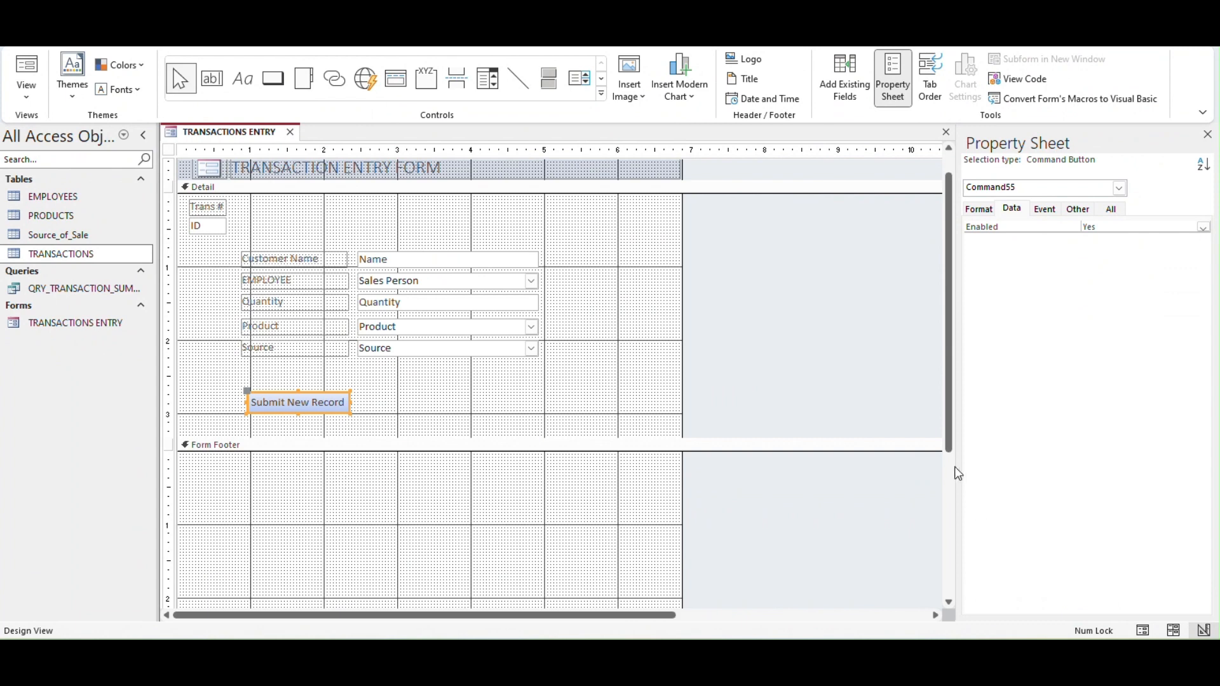
drag(949, 447, 948, 599)
drag(534, 458, 526, 316)
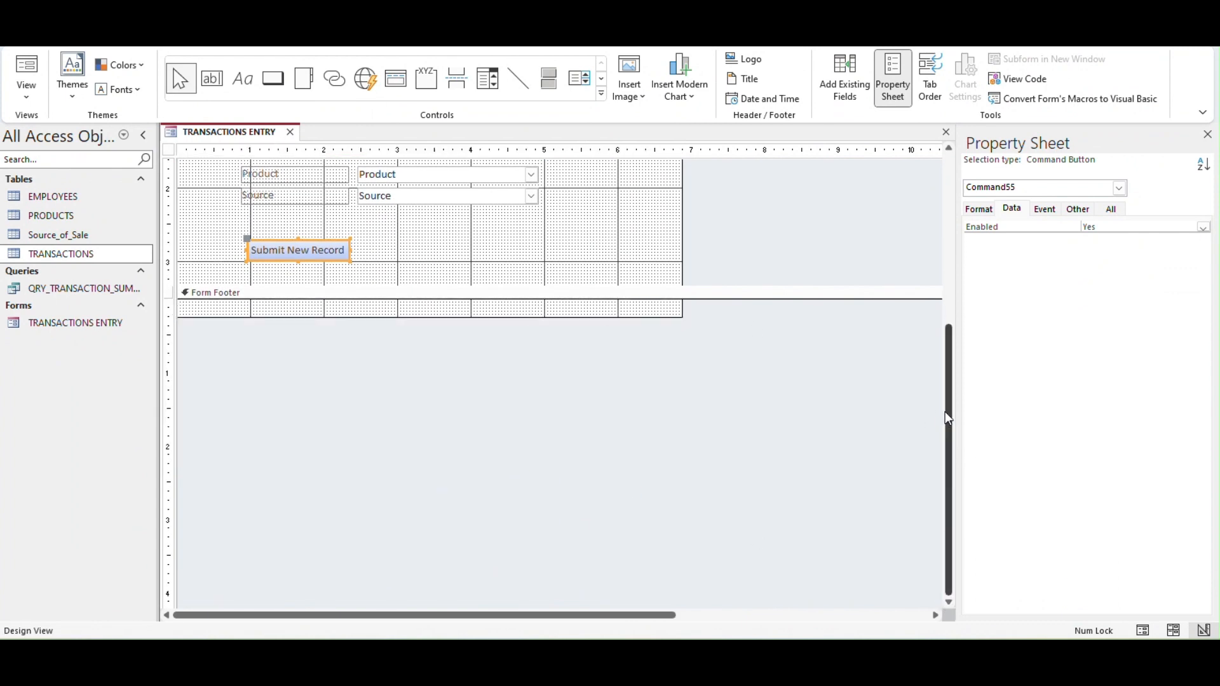
drag(945, 412, 943, 221)
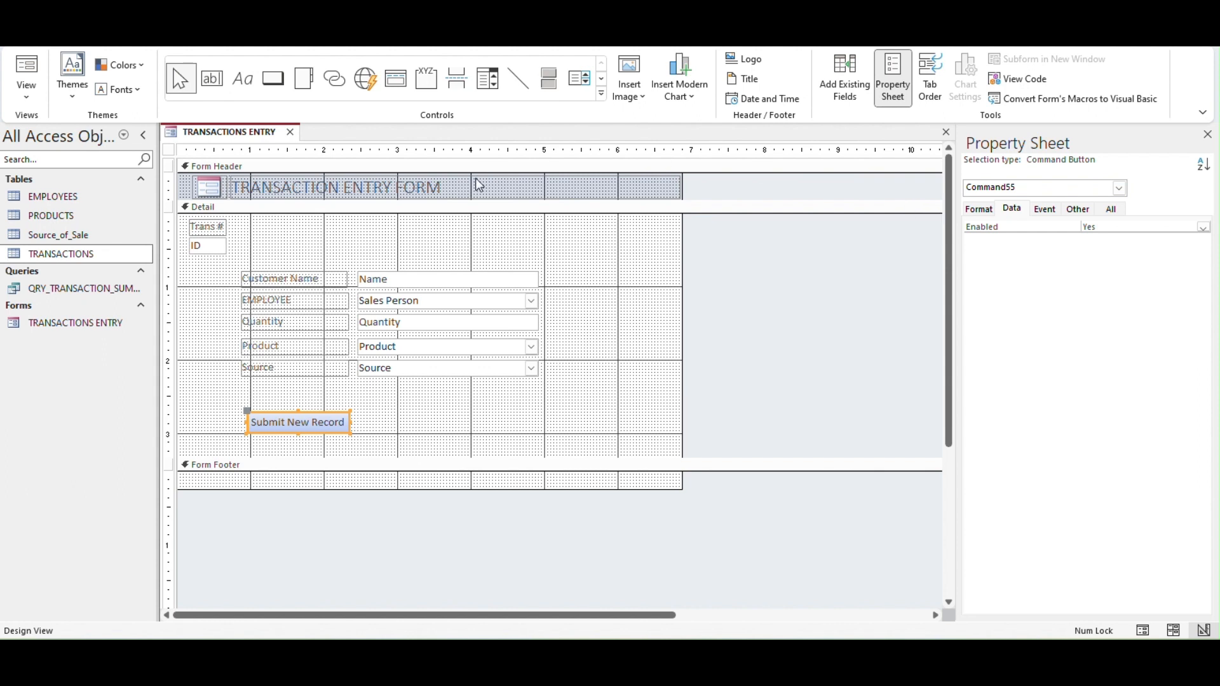
Show the form in Form View and set the Quantity of transaction 17 to 15
click(27, 64)
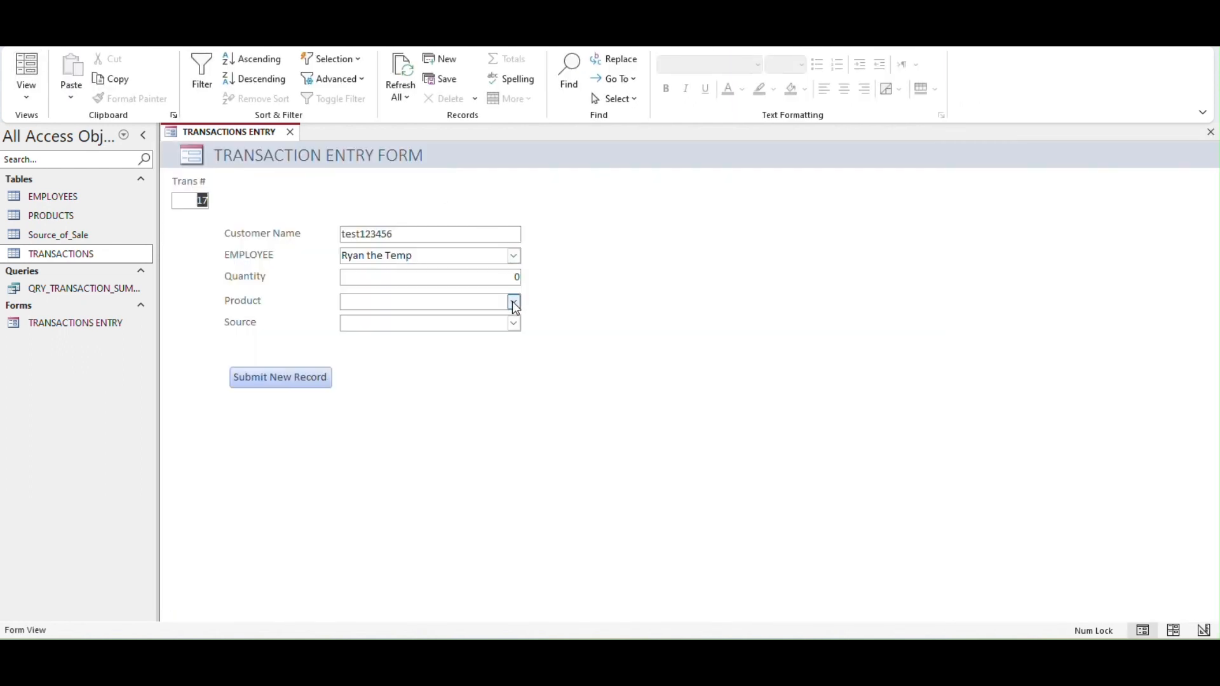
click(515, 277)
key(BackSpace)
text(15)
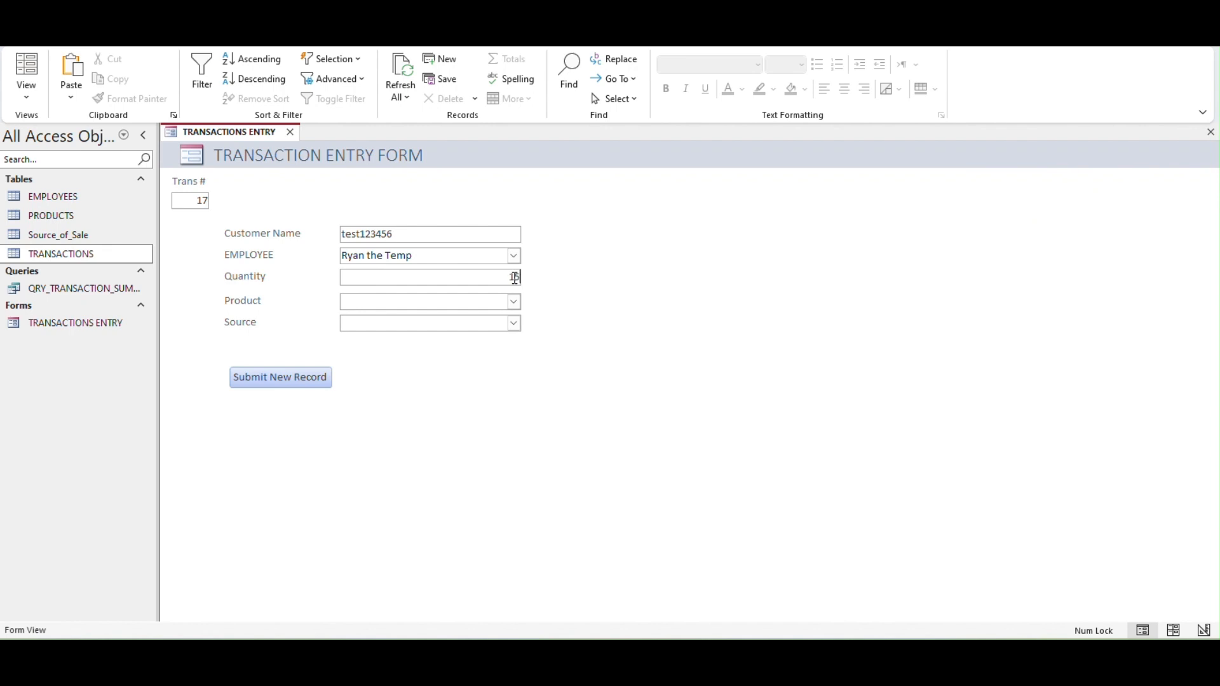
Choose product zz348r43 and source Email for transaction 17 and submit the record
click(514, 302)
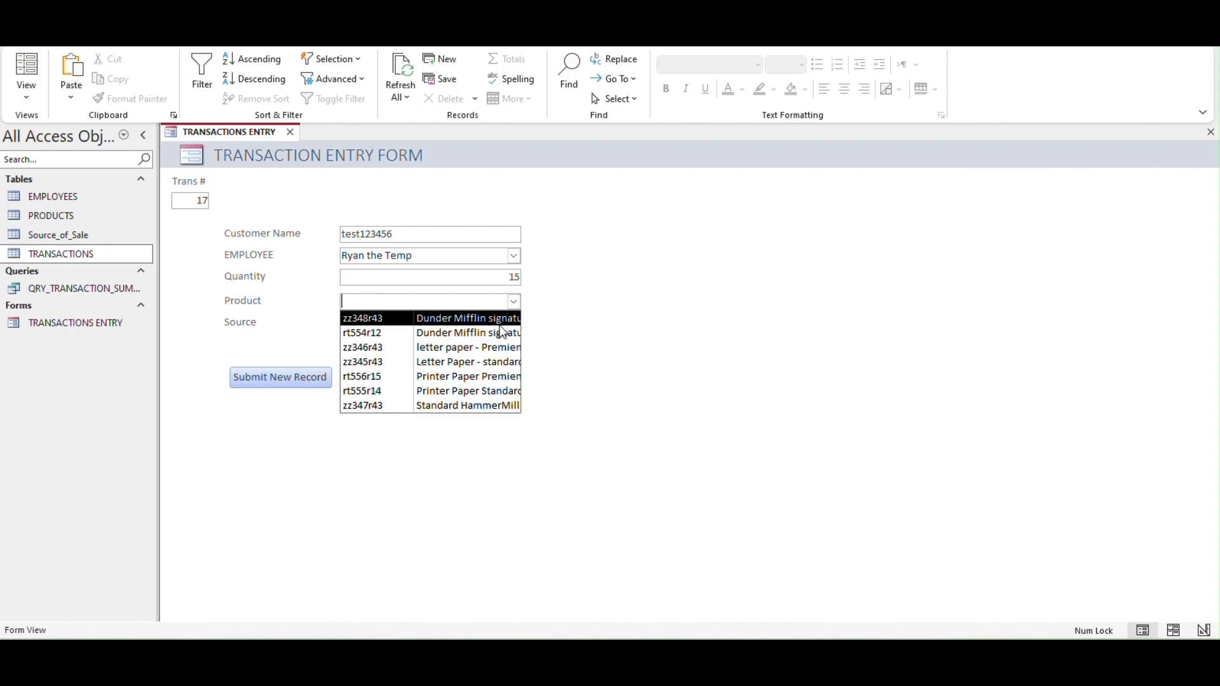
click(504, 320)
click(512, 324)
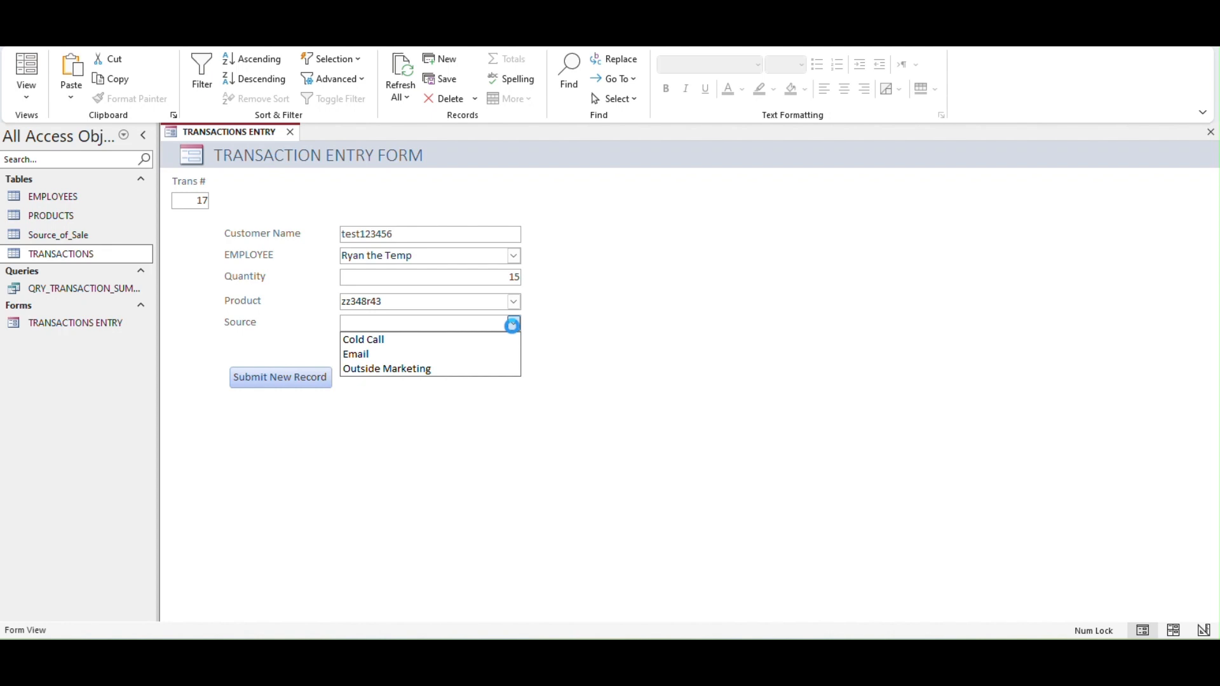
click(510, 360)
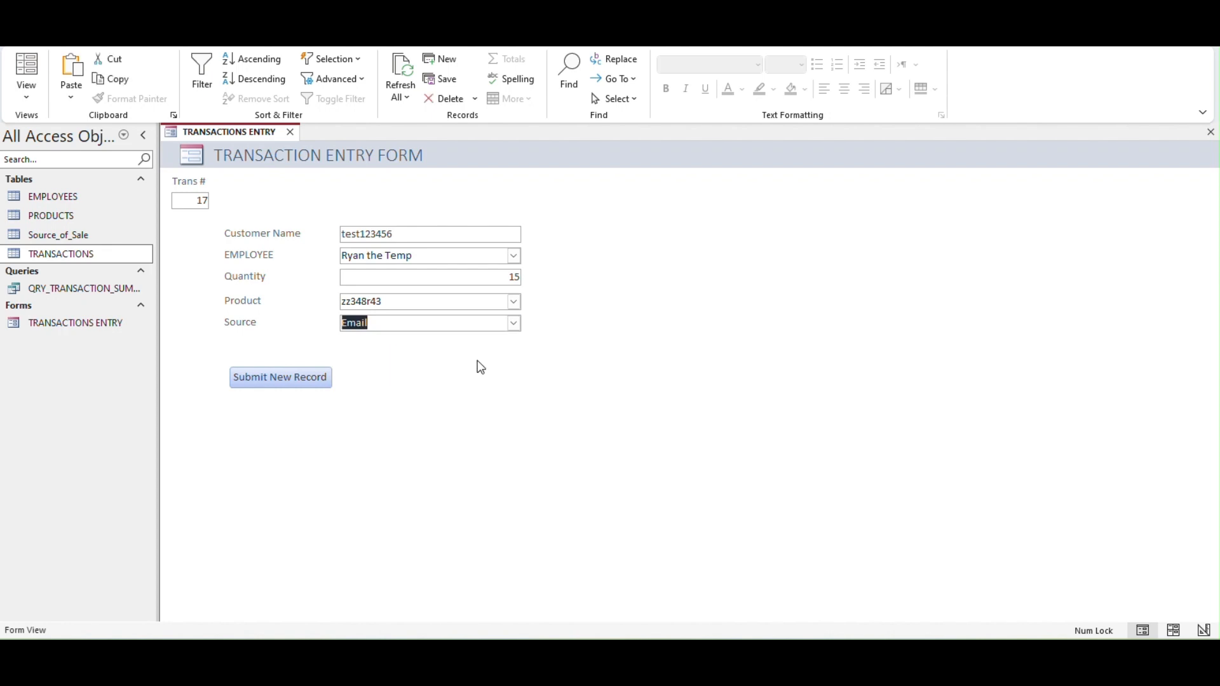
click(314, 385)
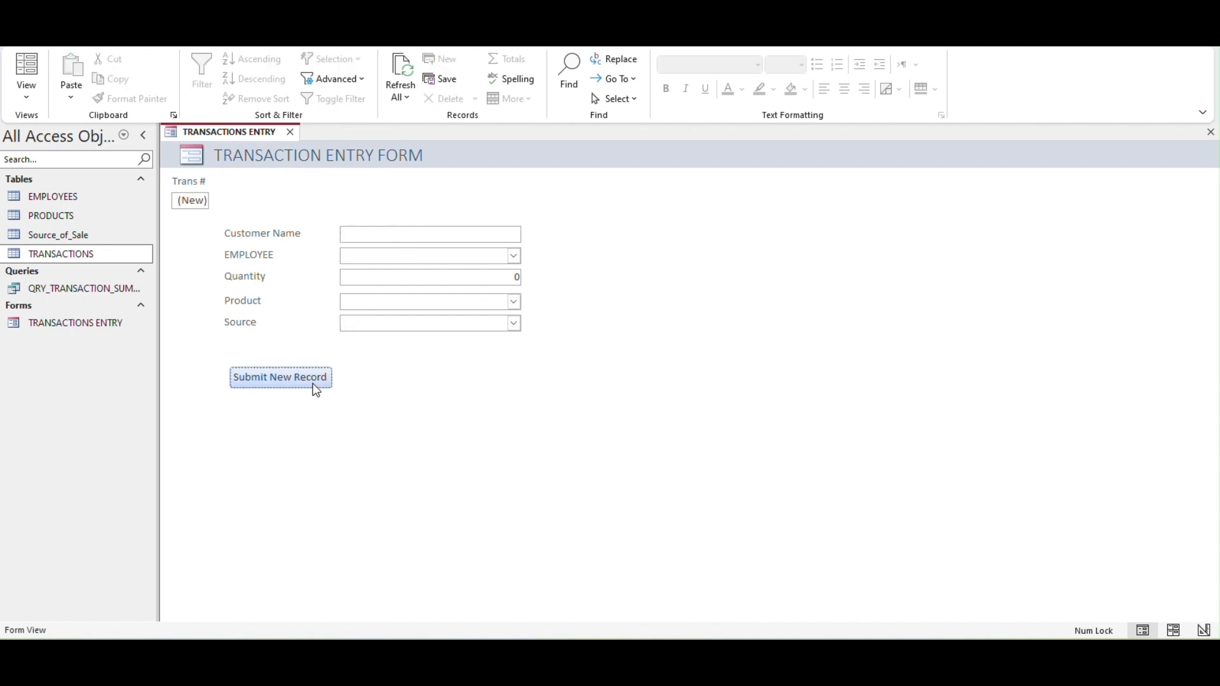
Fill in a new transaction with customer name "Test Customer", the manager as employee from the list, and quantity 2
click(433, 230)
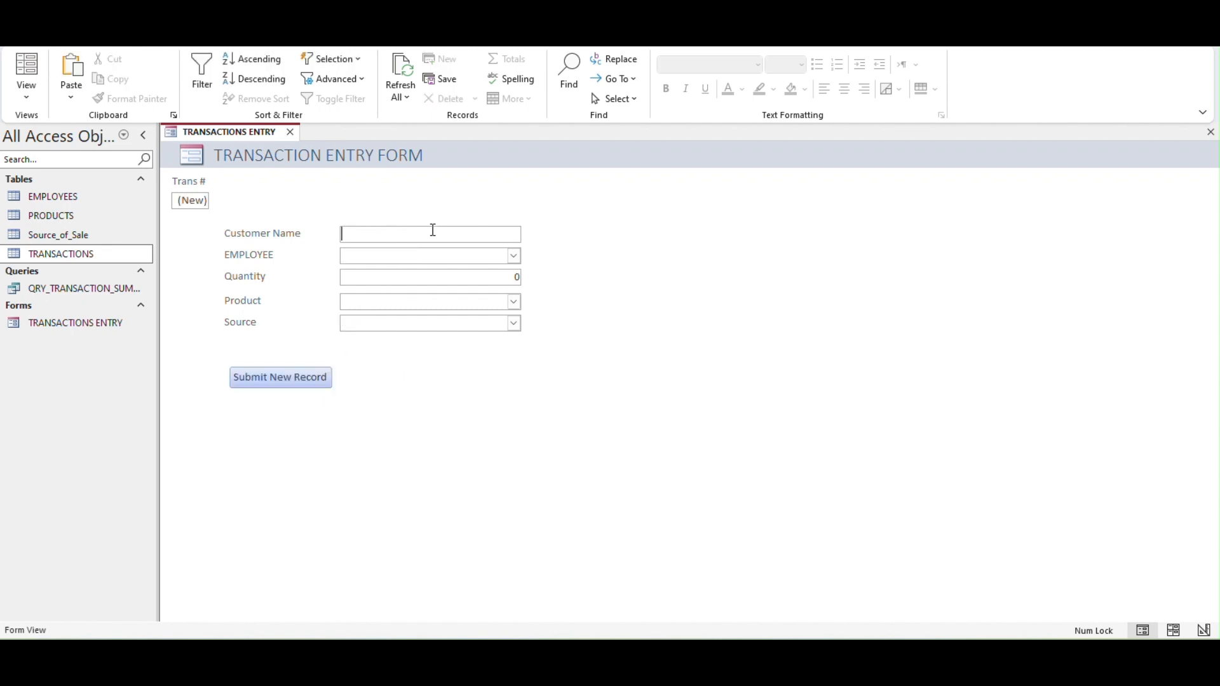
text(Test Customer)
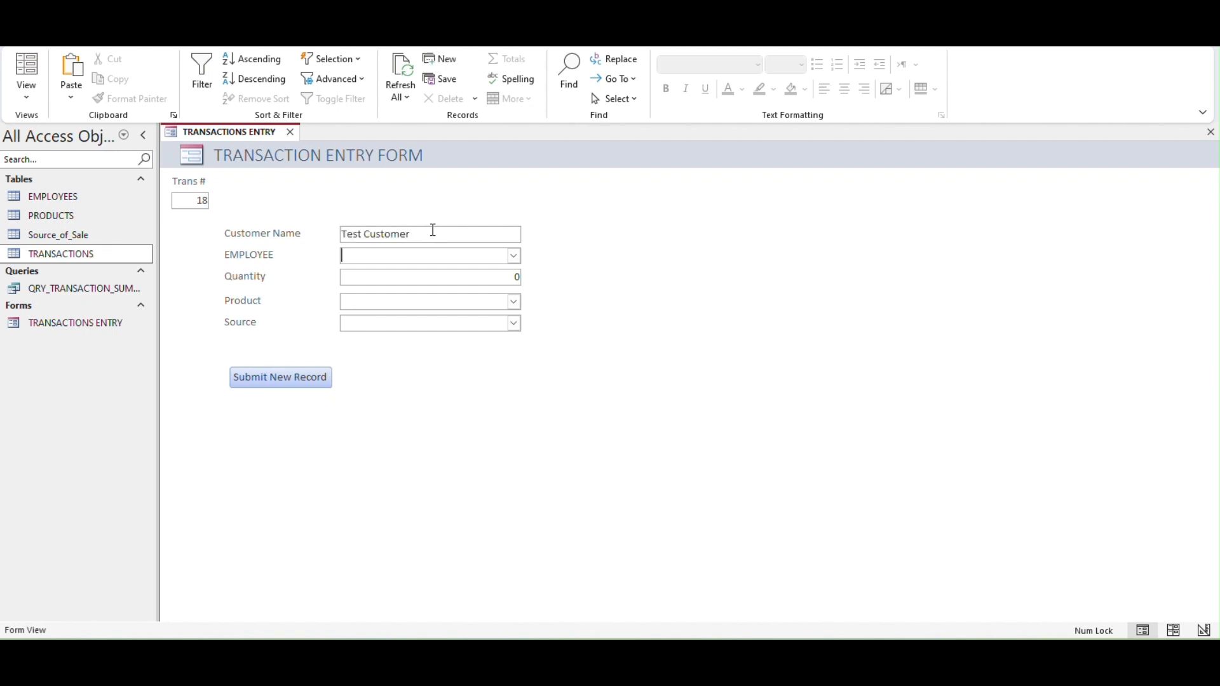
click(514, 256)
click(490, 301)
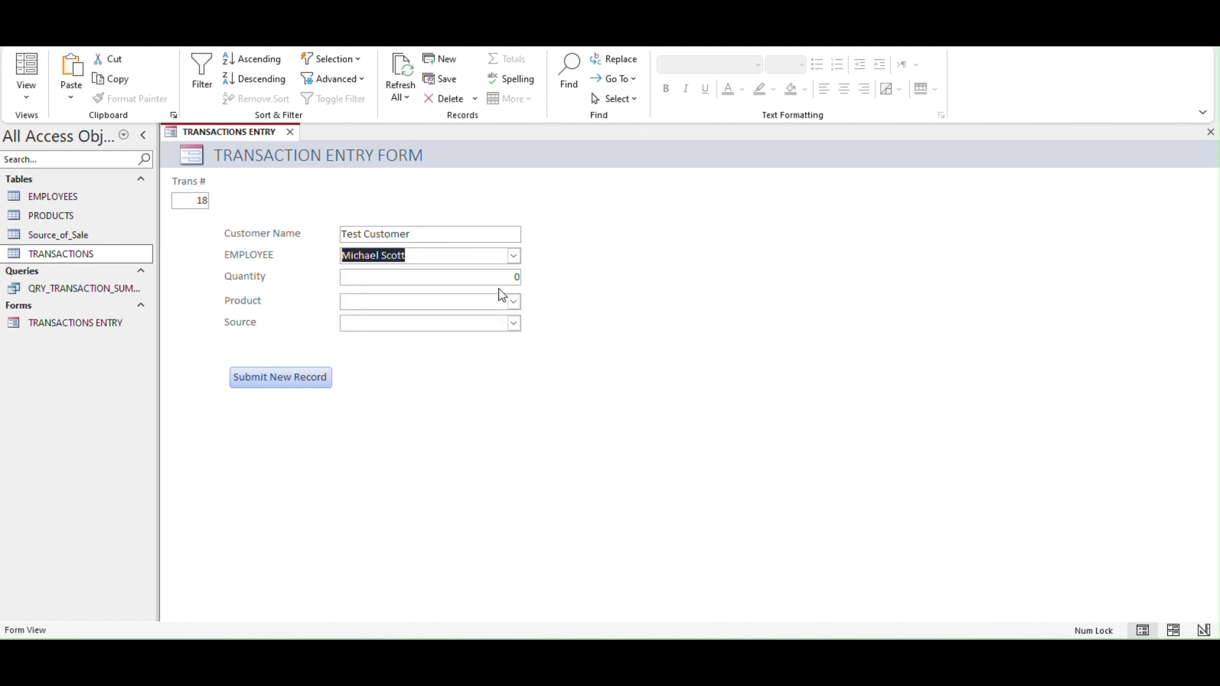
click(516, 279)
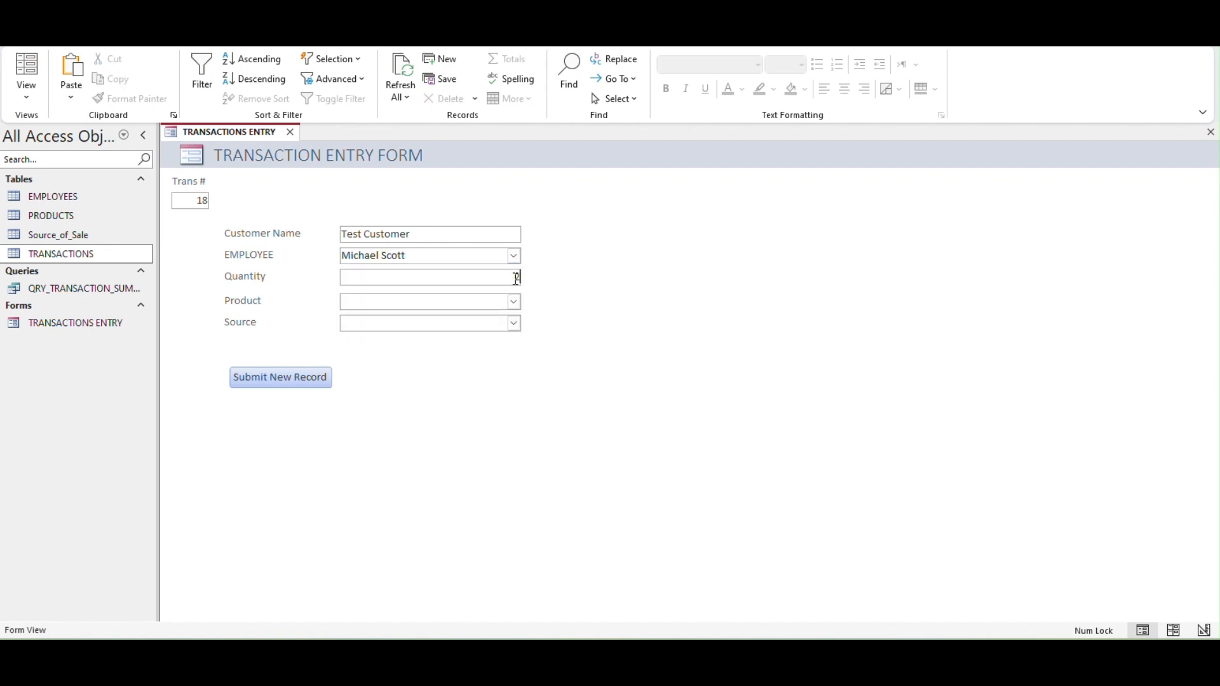
text(2)
Choose product rt556r15 and source Outside Marketing for the new transaction and submit the record
click(514, 302)
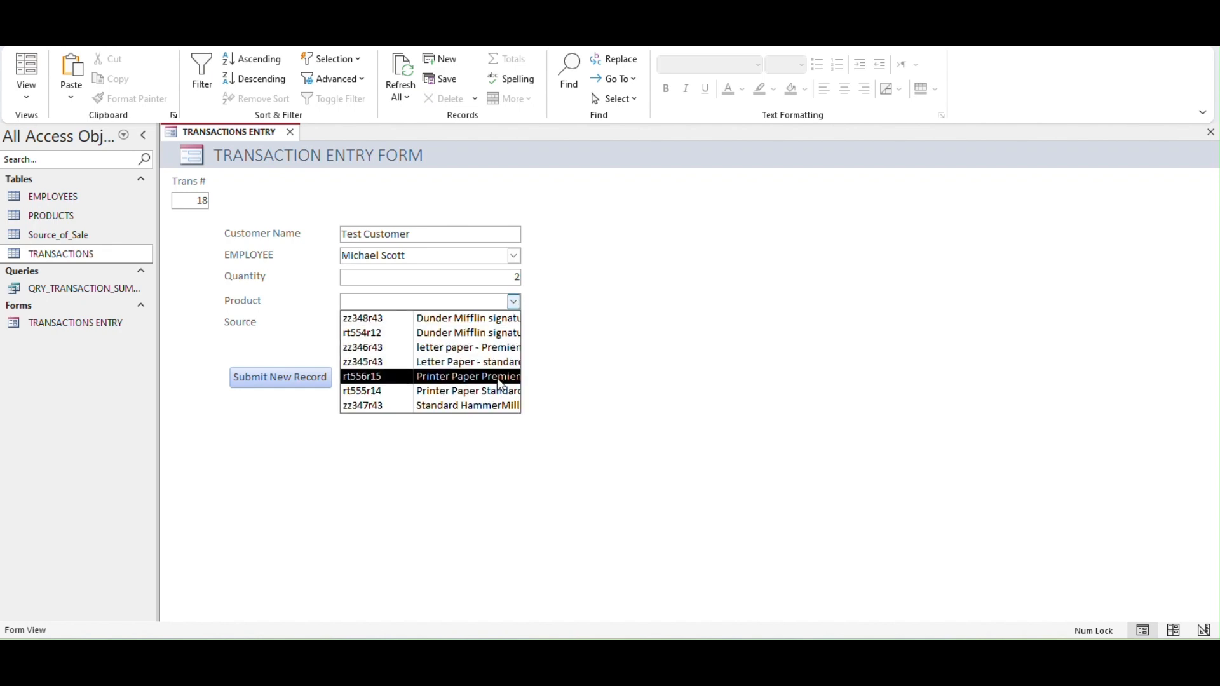
click(496, 377)
click(514, 324)
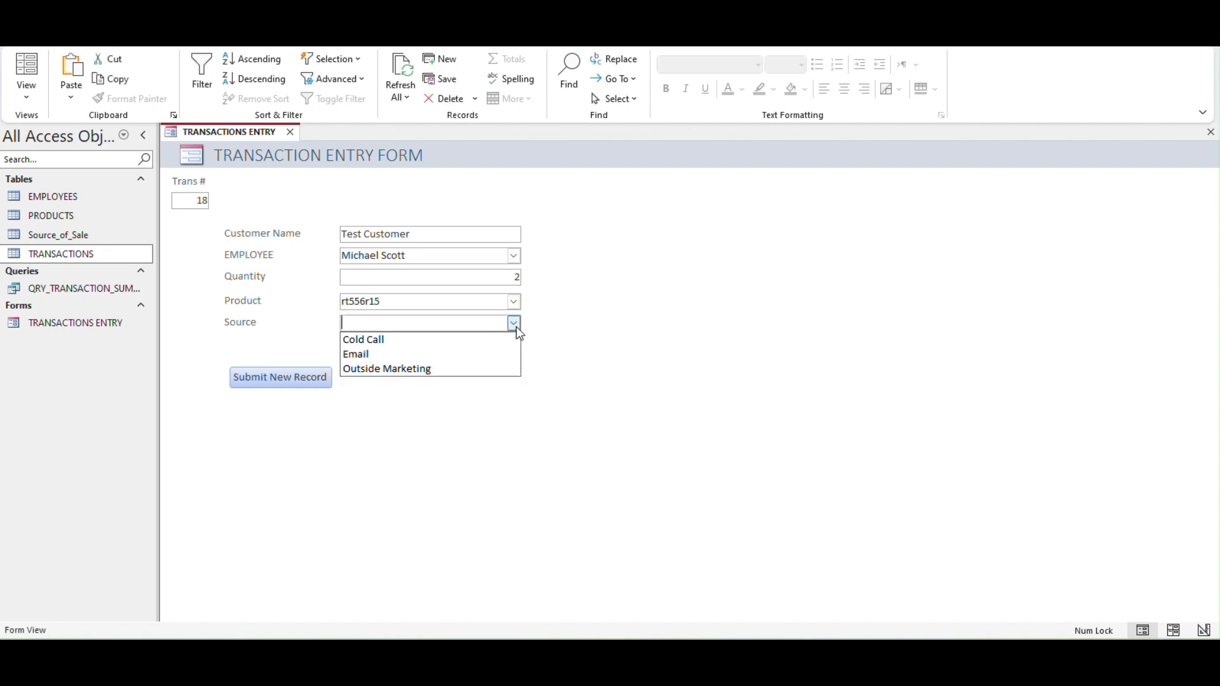
click(510, 369)
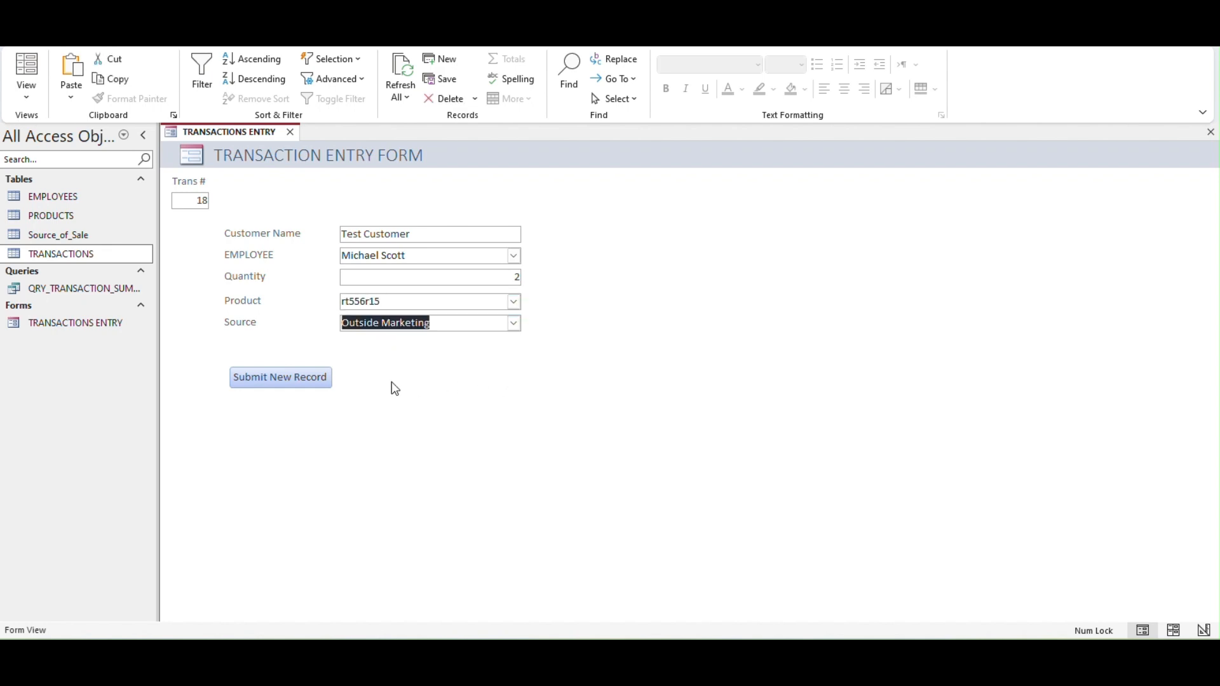
click(297, 377)
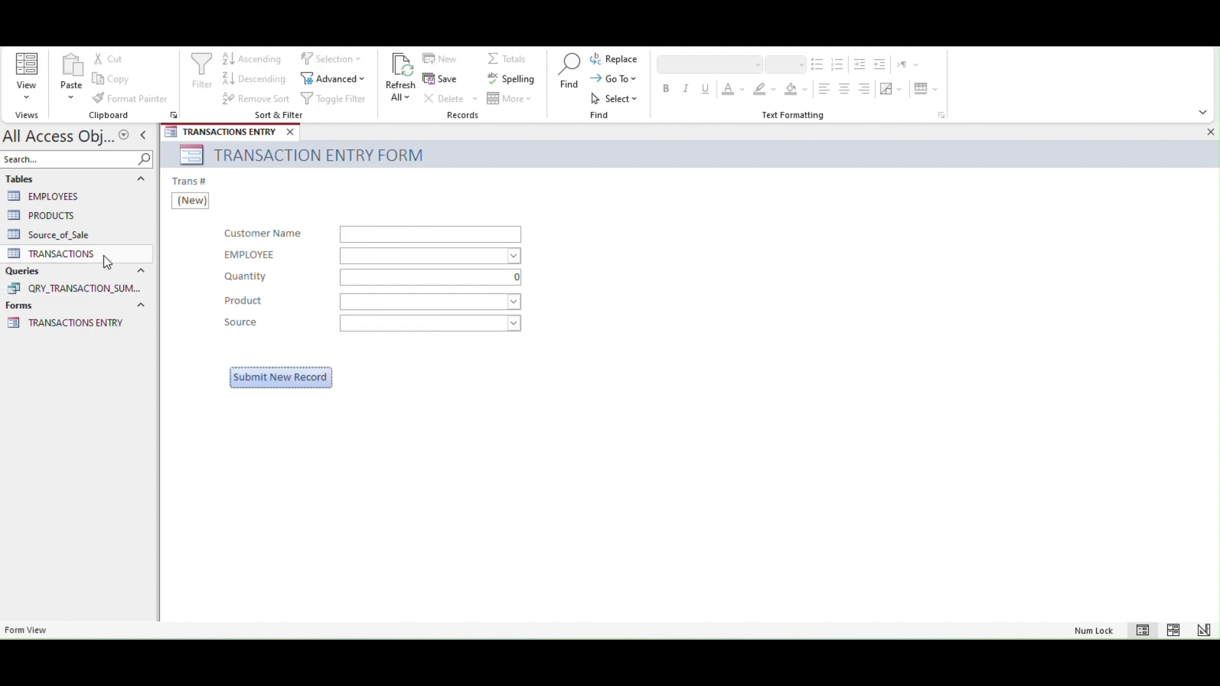
Check the newly submitted records in the TRANSACTIONS table and in the QRY_TRANSACTION_SUMMARY query
click(81, 260)
double_click(79, 259)
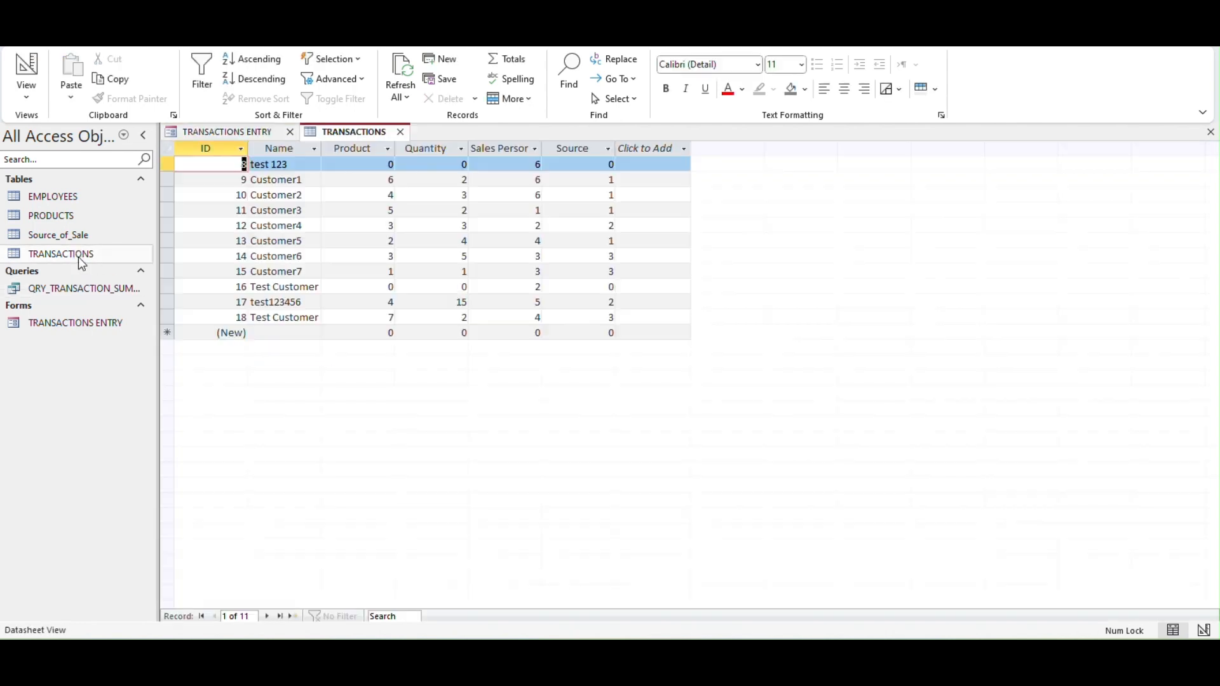
click(390, 317)
click(484, 319)
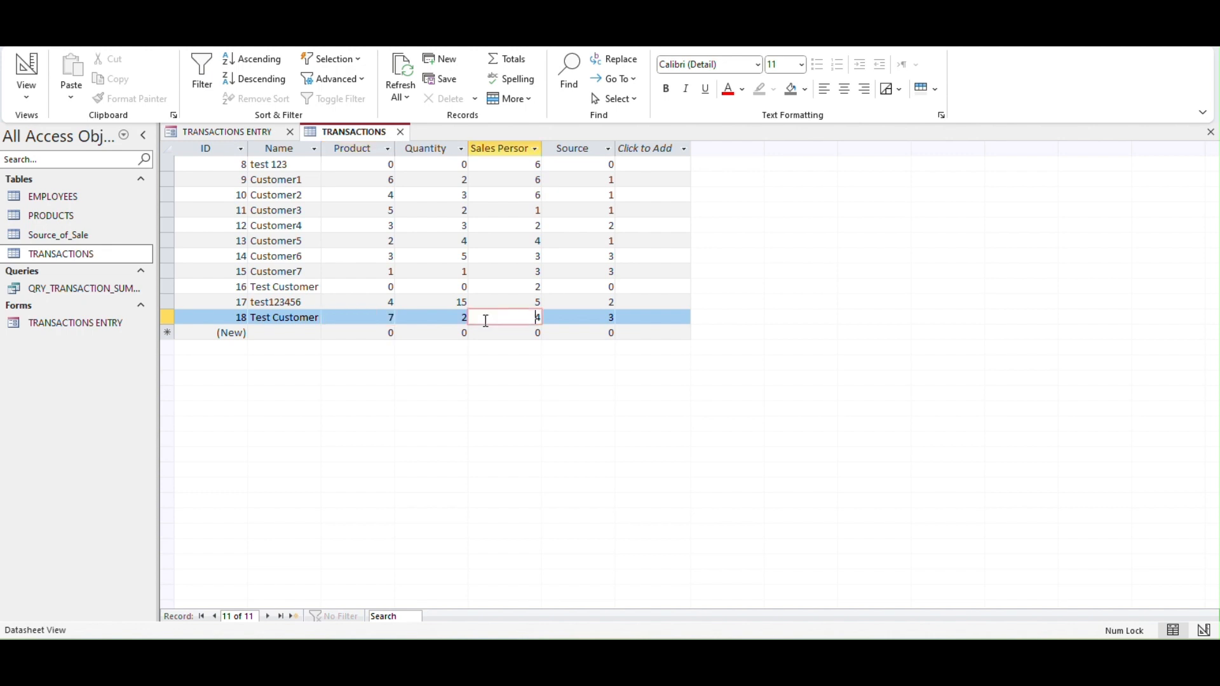
click(594, 317)
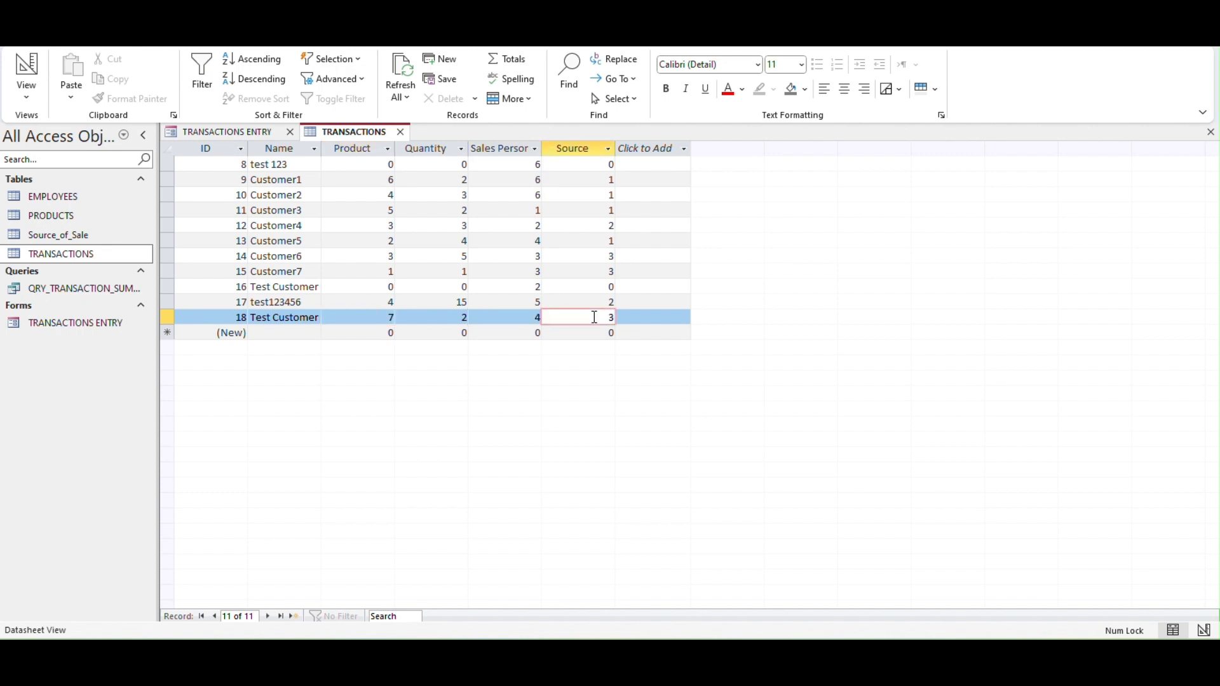
double_click(107, 292)
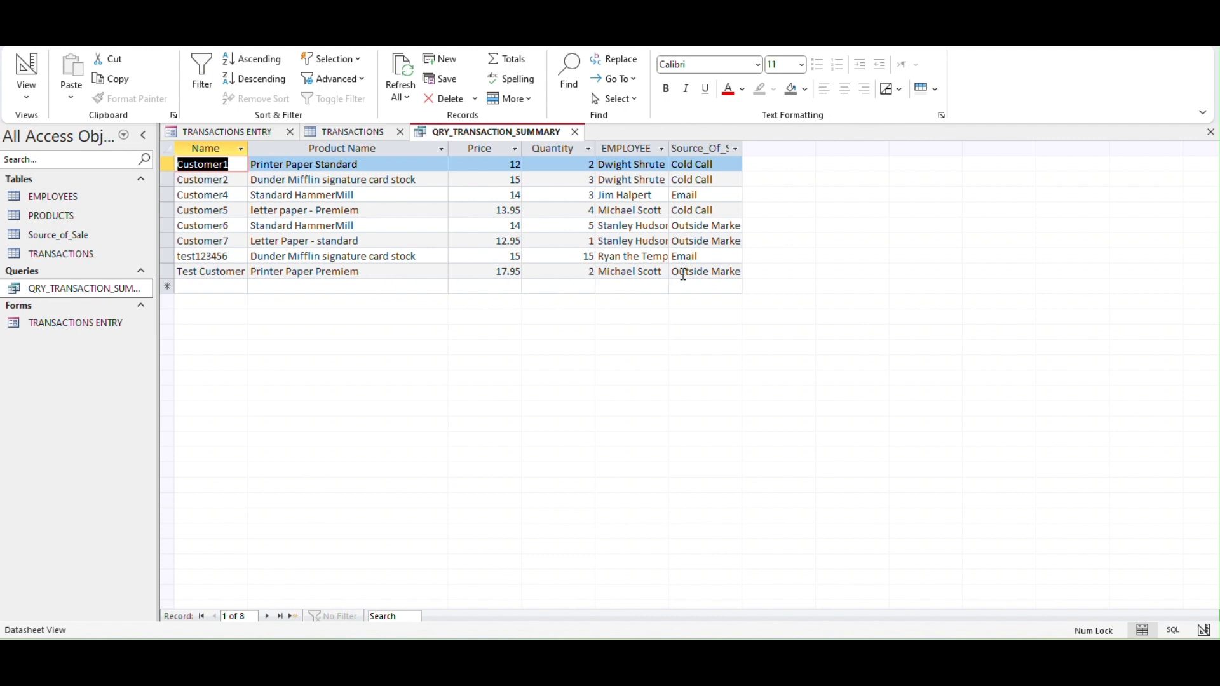
Close the QRY_TRANSACTION_SUMMARY query and the TRANSACTIONS table, and switch the TRANSACTIONS ENTRY form to Design View
click(577, 132)
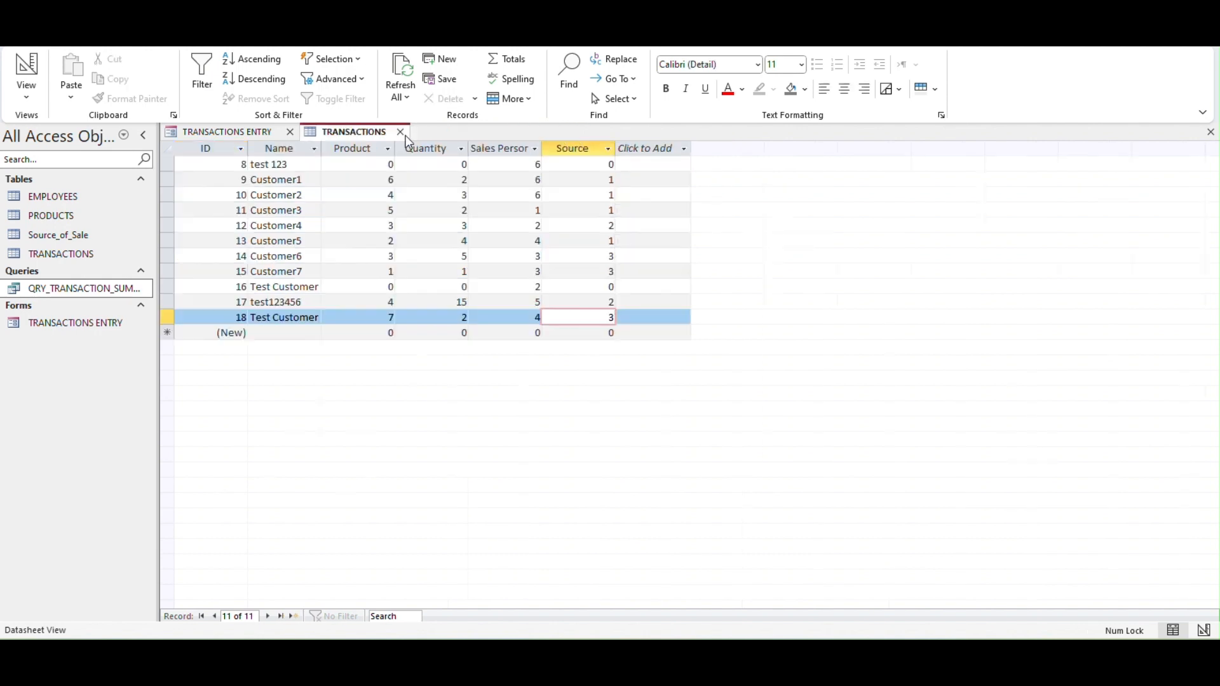
click(402, 135)
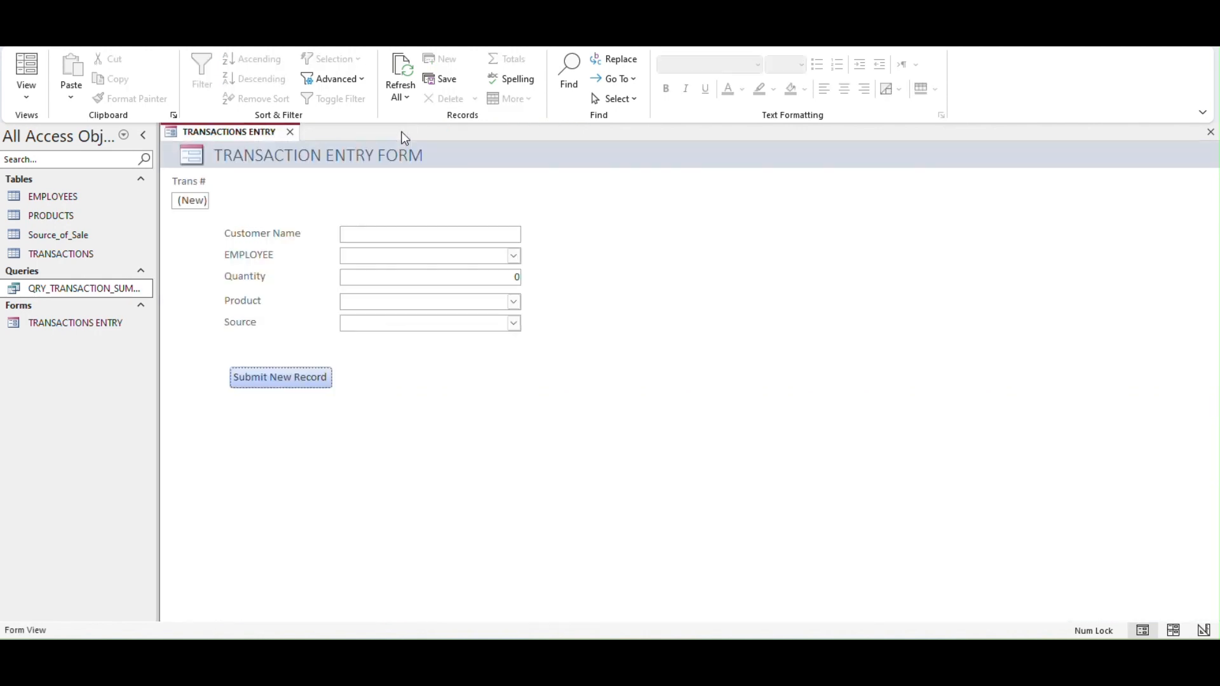
click(27, 92)
click(60, 188)
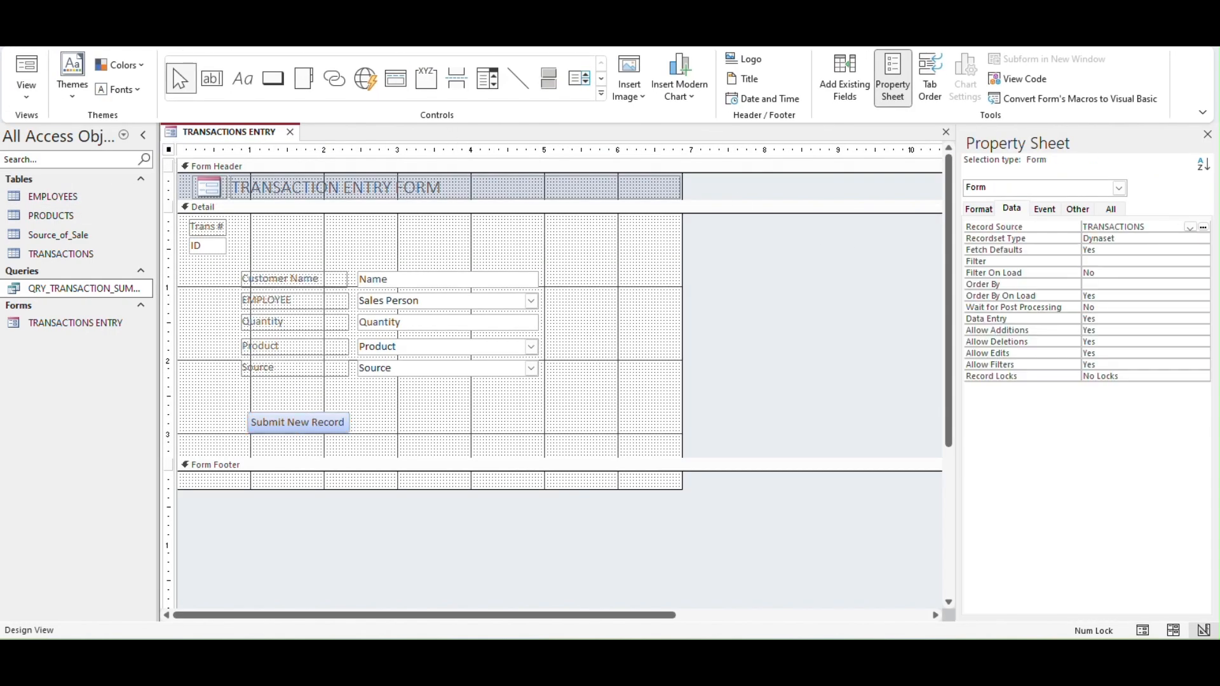
Set the form's Pop Up property to Yes, with Auto Center at Yes and Fit to Screen at No
click(1110, 209)
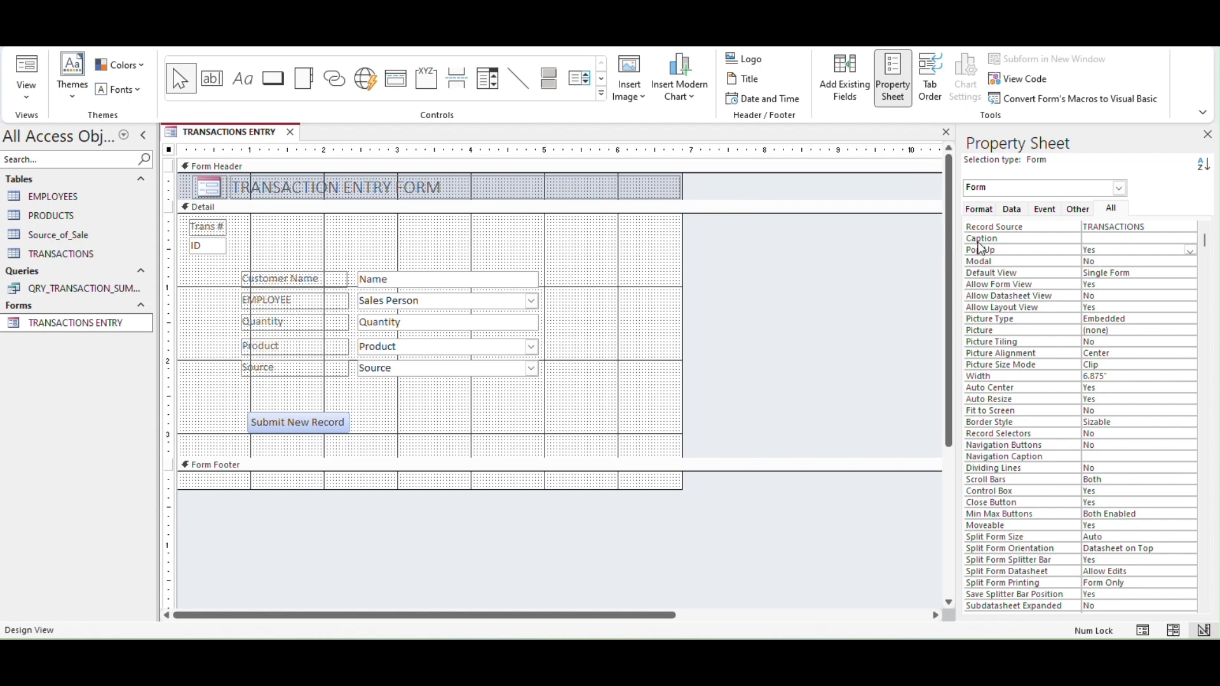
click(1180, 249)
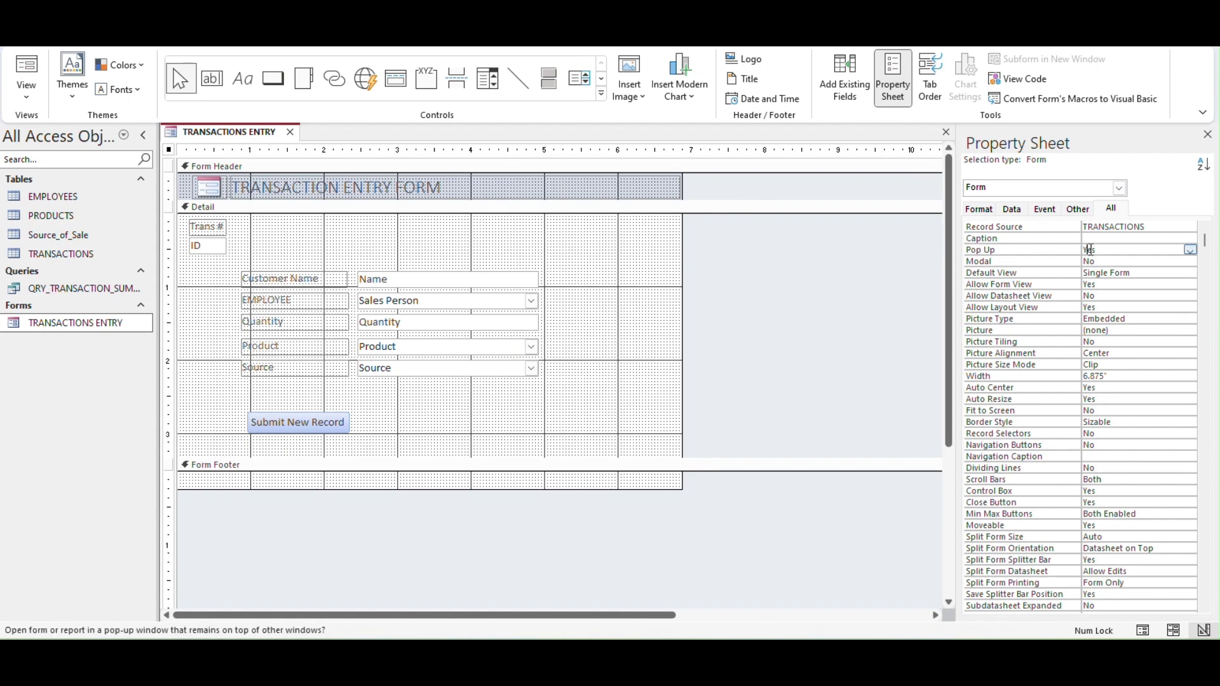
click(1189, 250)
click(1188, 253)
click(1120, 274)
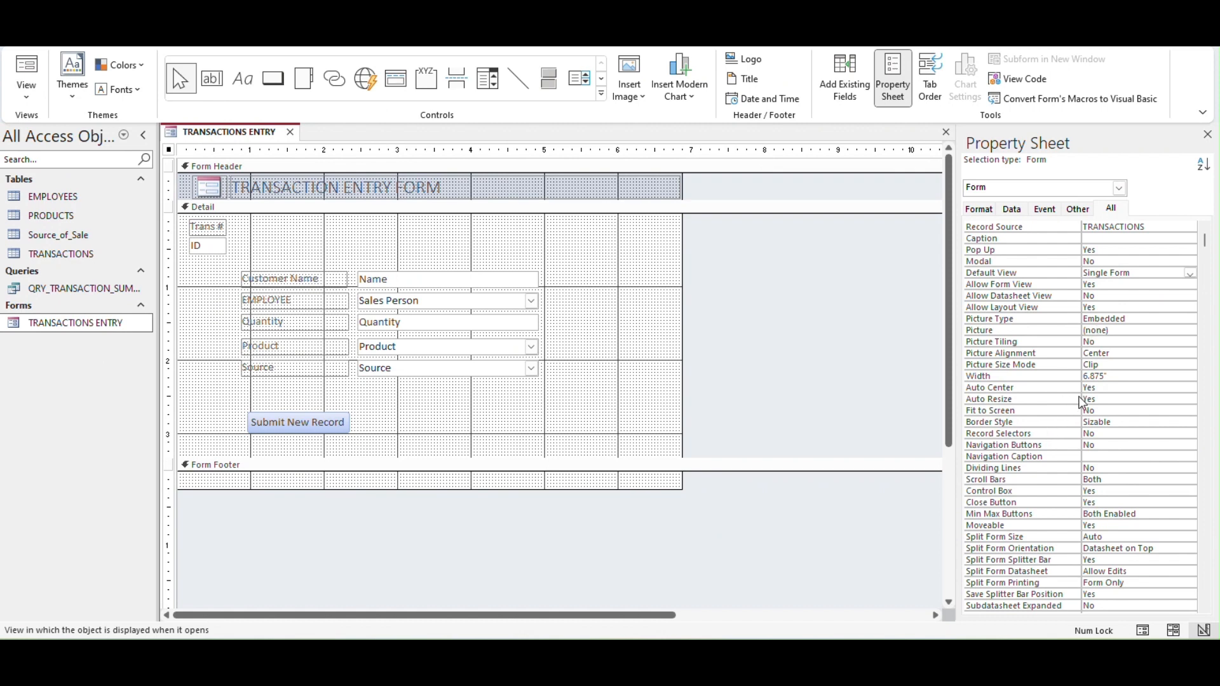
click(1100, 387)
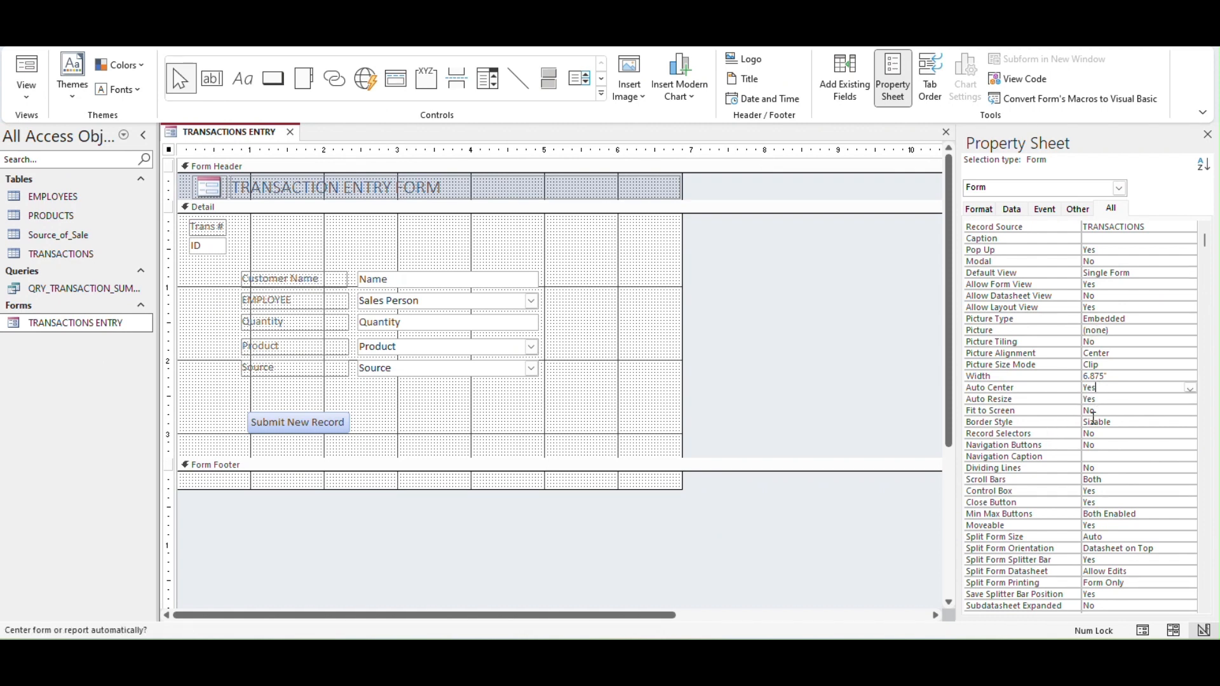
click(1099, 410)
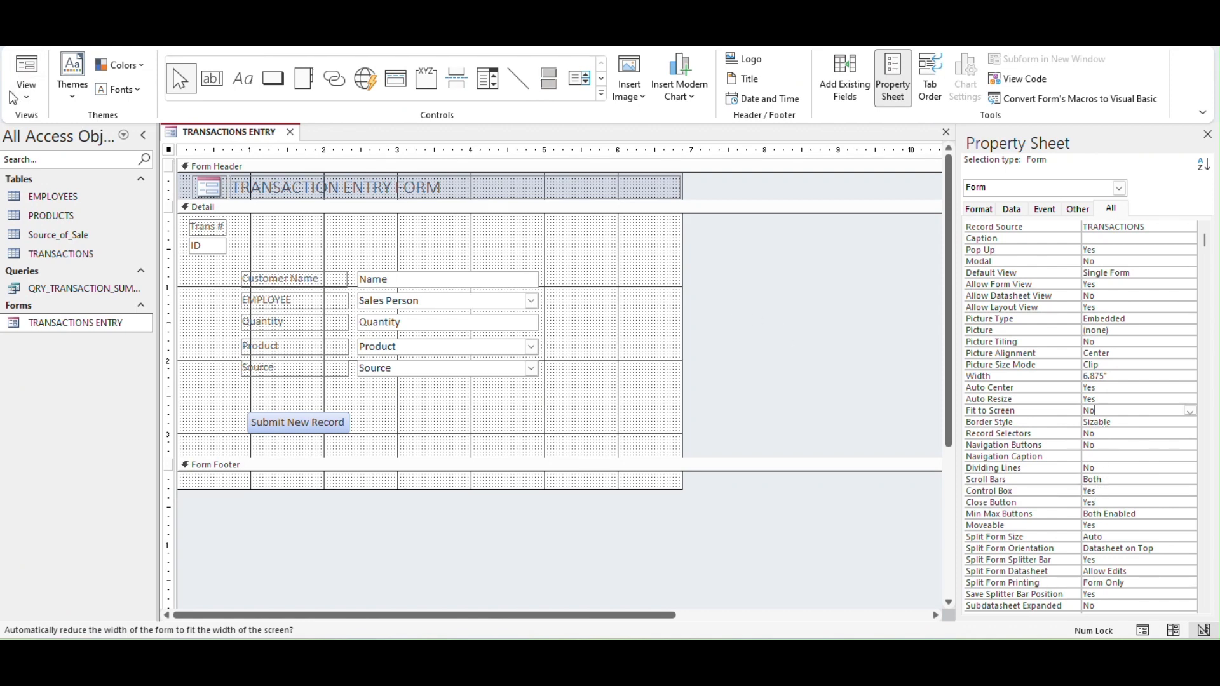
Preview the form in Form View, move its pop-up window toward the middle of the workspace and check the EMPLOYEE list
click(24, 70)
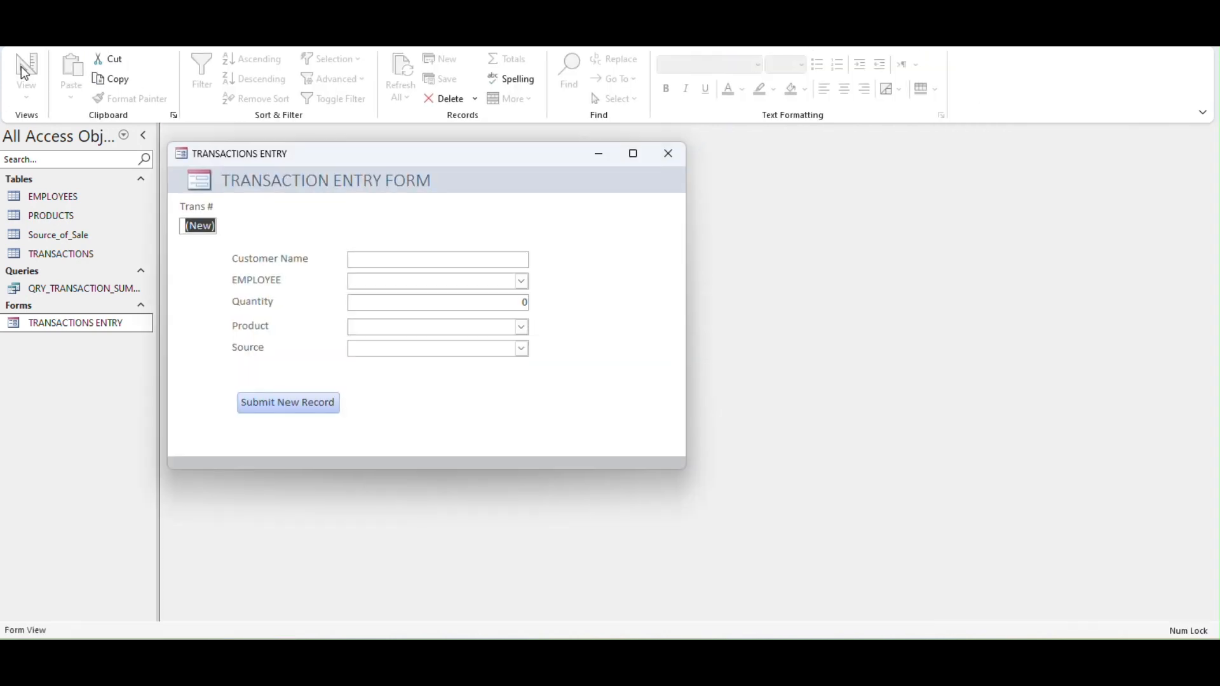
drag(317, 153, 437, 207)
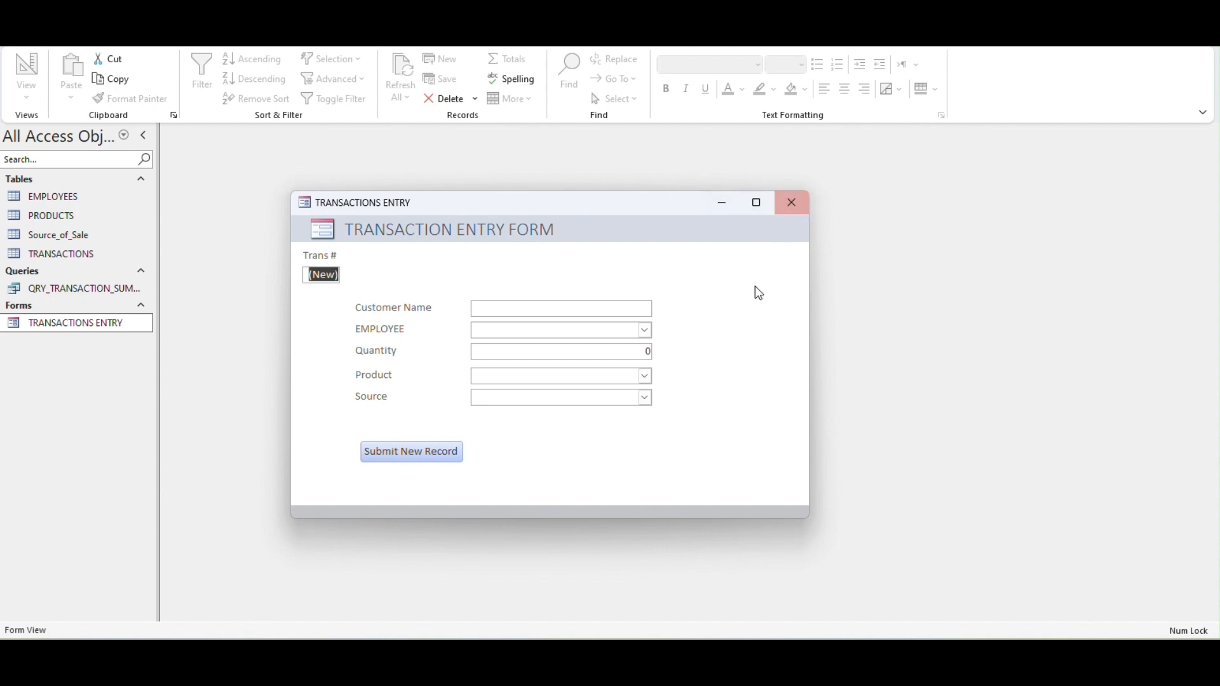
click(645, 331)
click(646, 332)
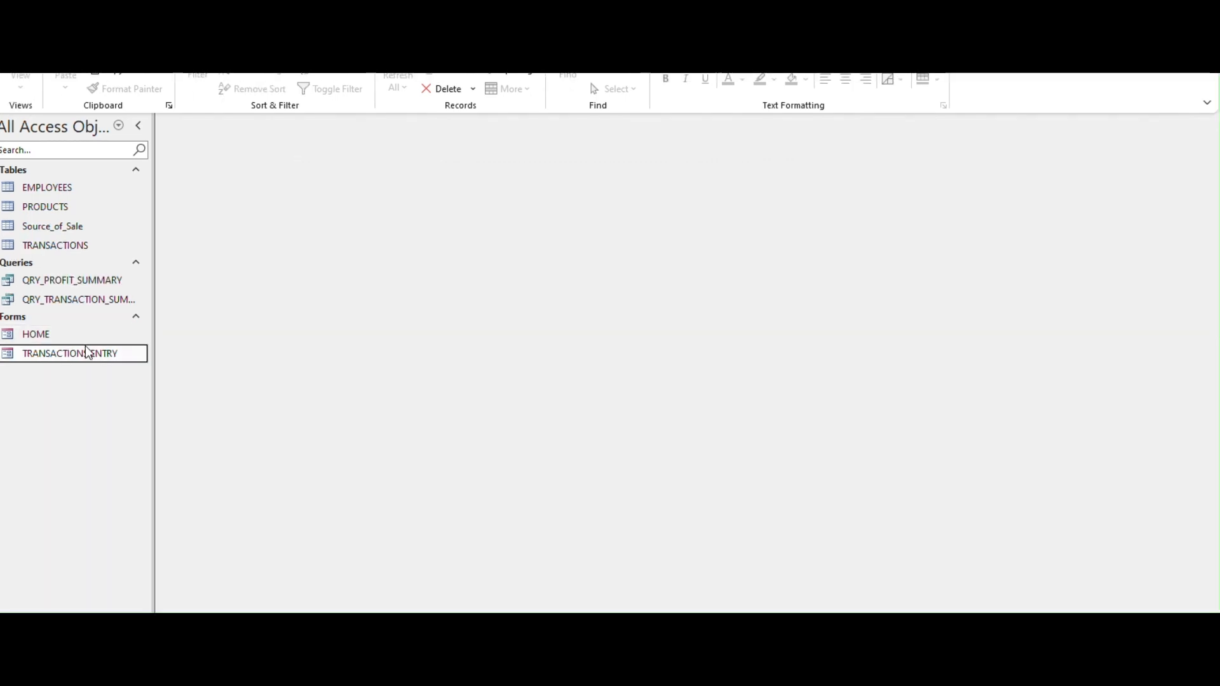
Open the TRANSACTIONS ENTRY form with the Dunder Mifflin logo and move its pop-up window lower in the workspace
double_click(87, 358)
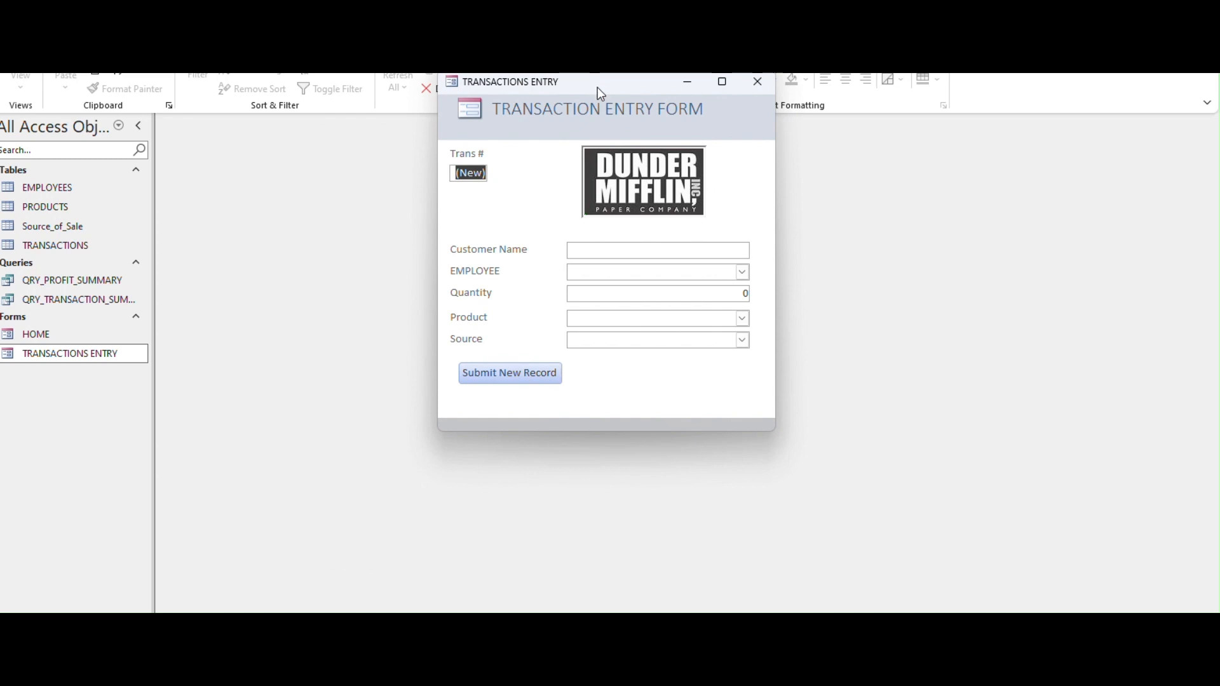
drag(597, 85, 569, 187)
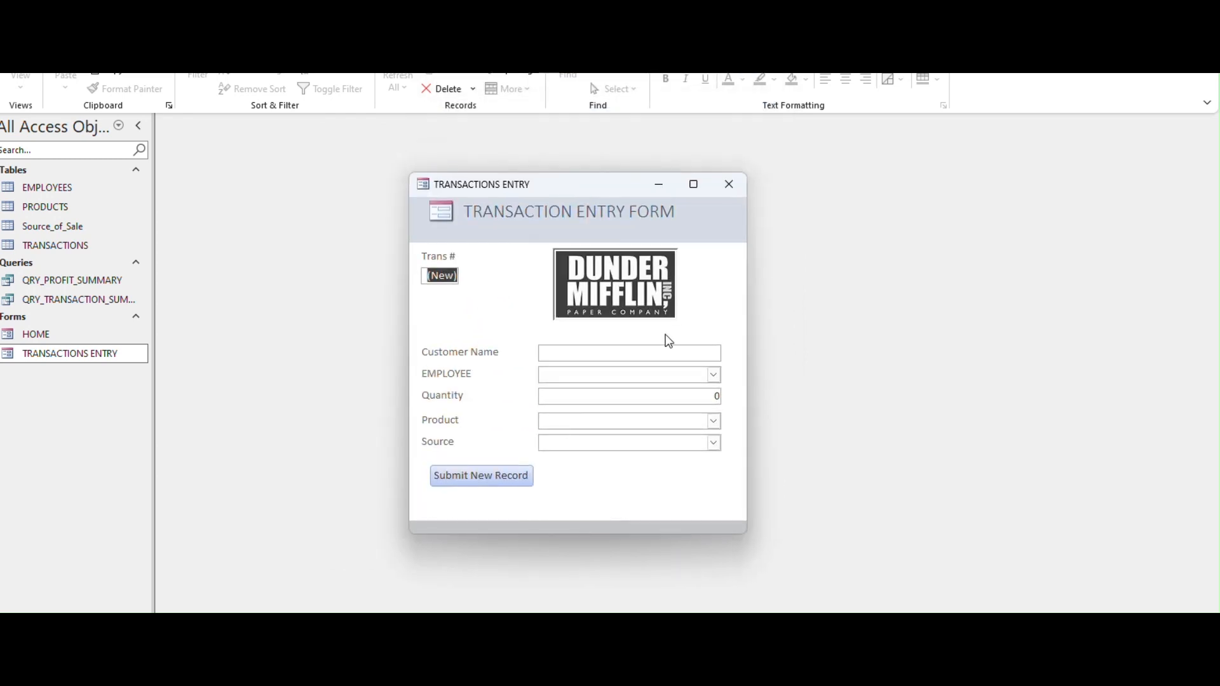